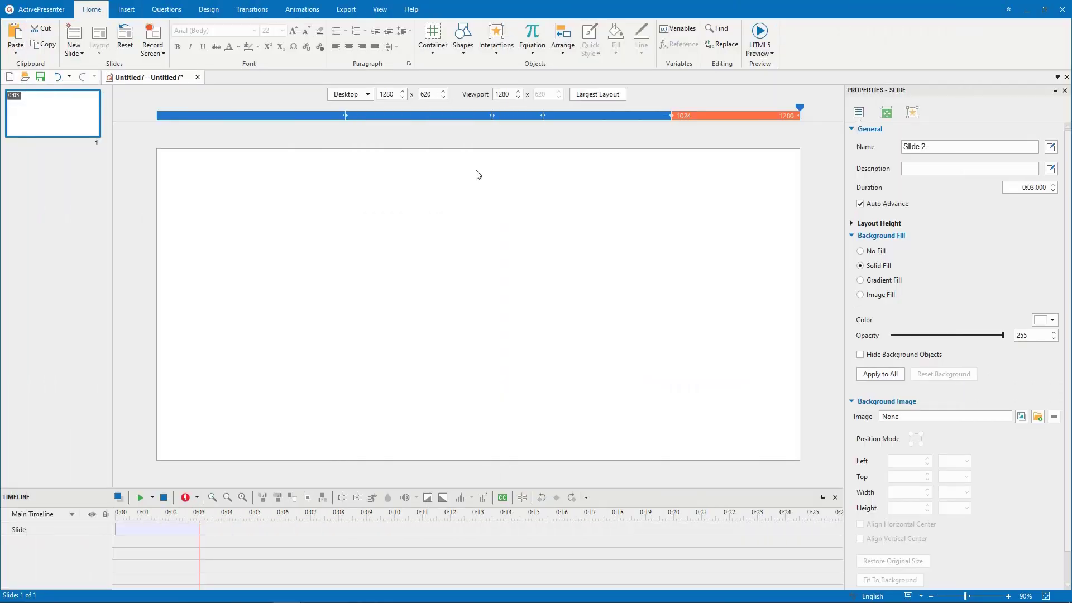
- Insert a Flex Box container on the blank slide and preview, then dismiss, its Insert Child menu
left_click(432, 38)
left_click(466, 72)
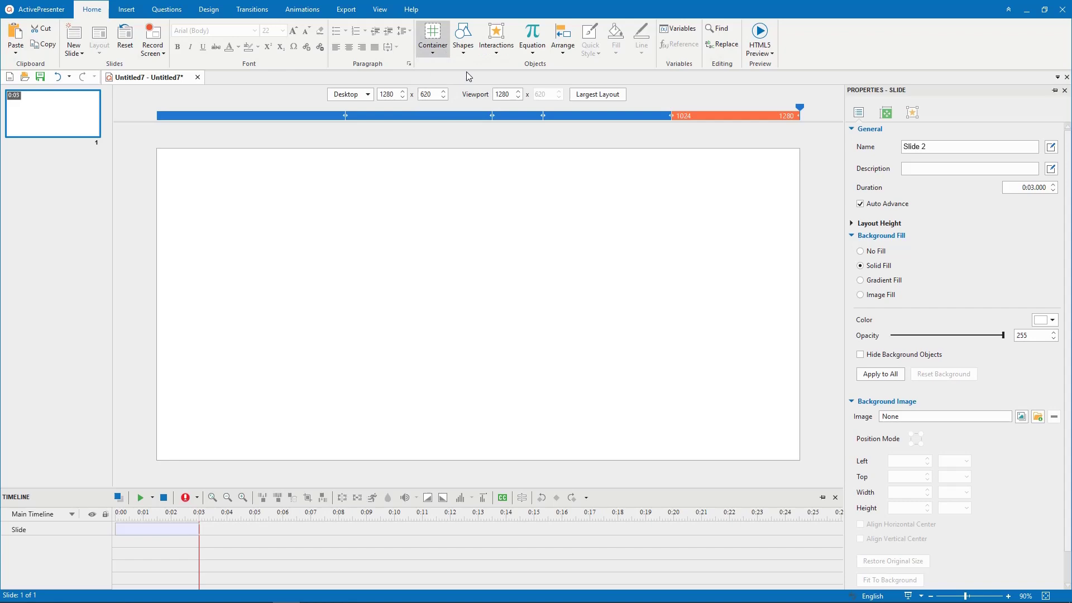
left_click(309, 274)
mouse_move(382, 287)
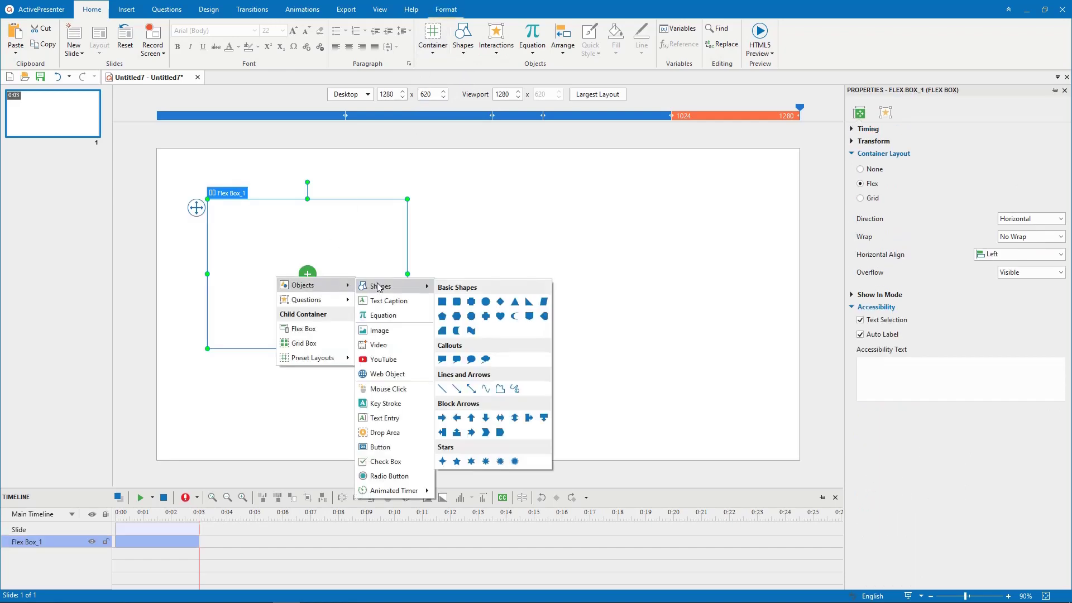
left_click(474, 306)
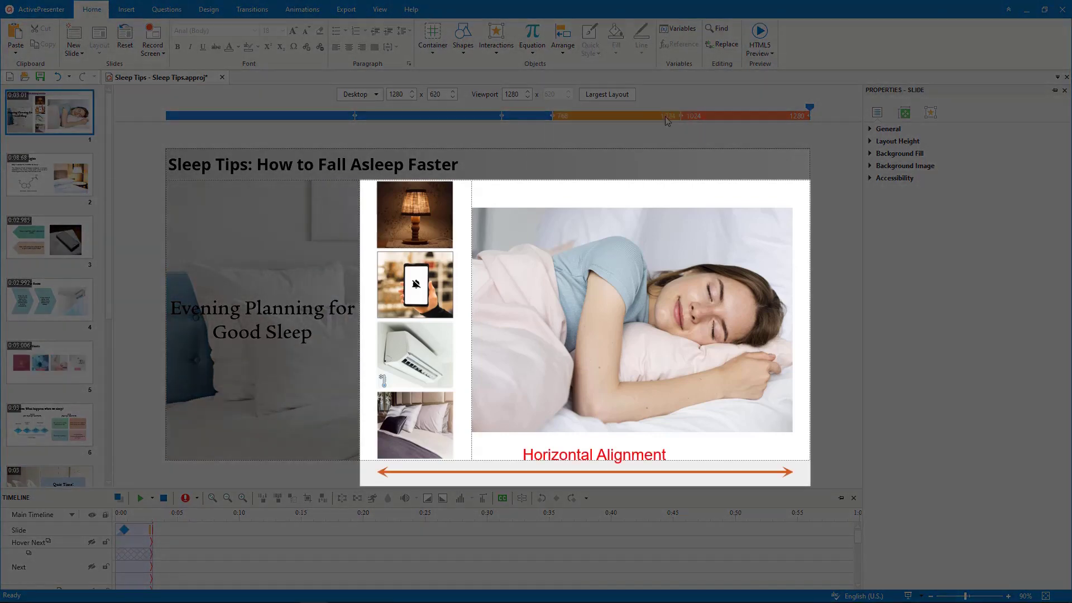
- Preview the slide at Tablet Landscape size
left_click(652, 116)
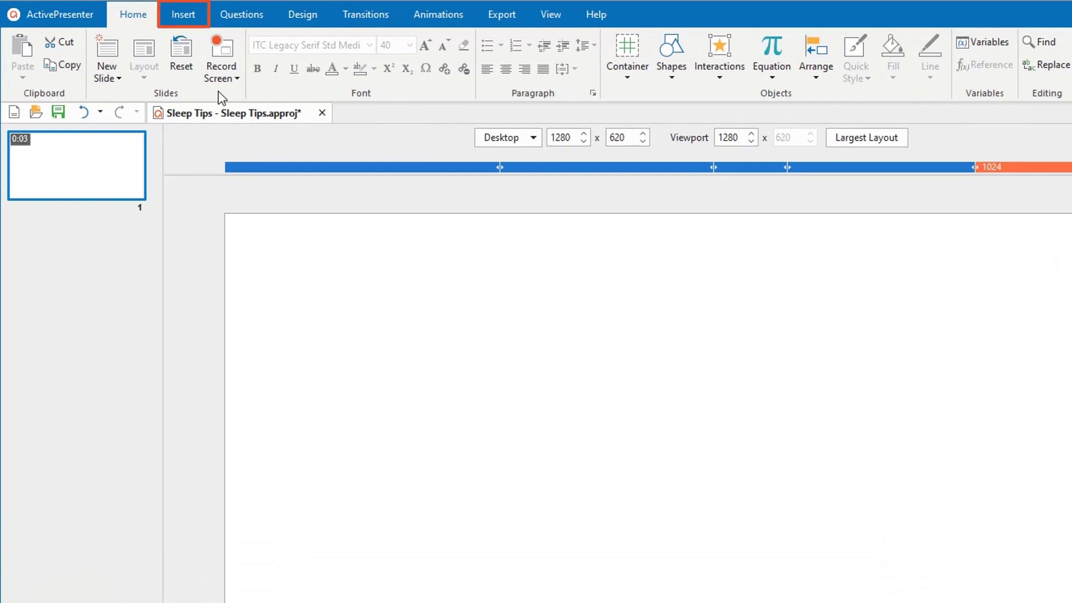
- Apply the Vertical 1-3 preset layout, then split the lower and right boxes with Horizontal 1-3
left_click(183, 15)
left_click(90, 76)
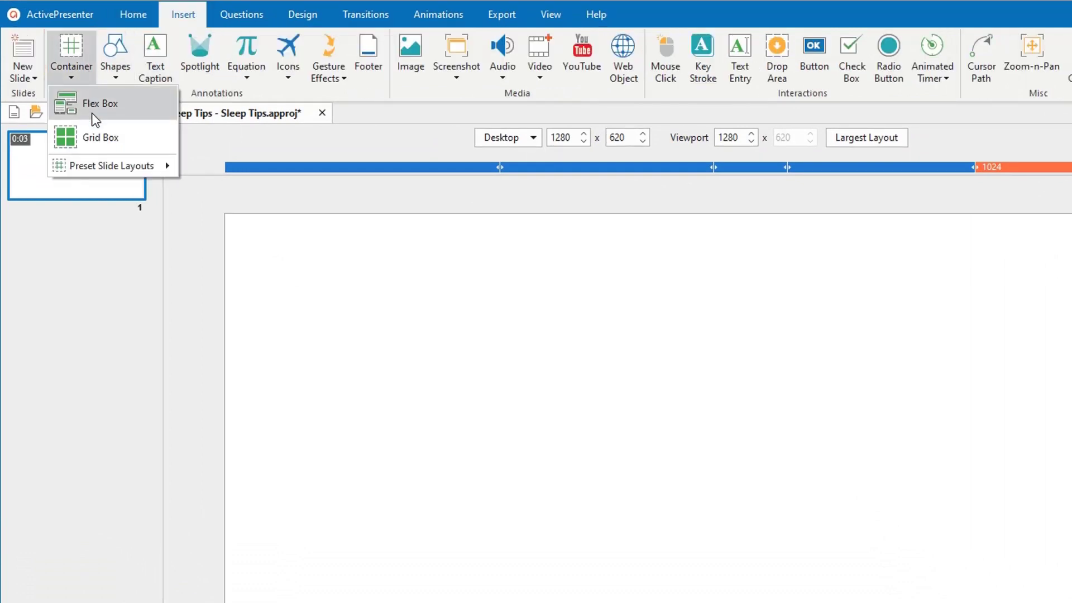
mouse_move(112, 165)
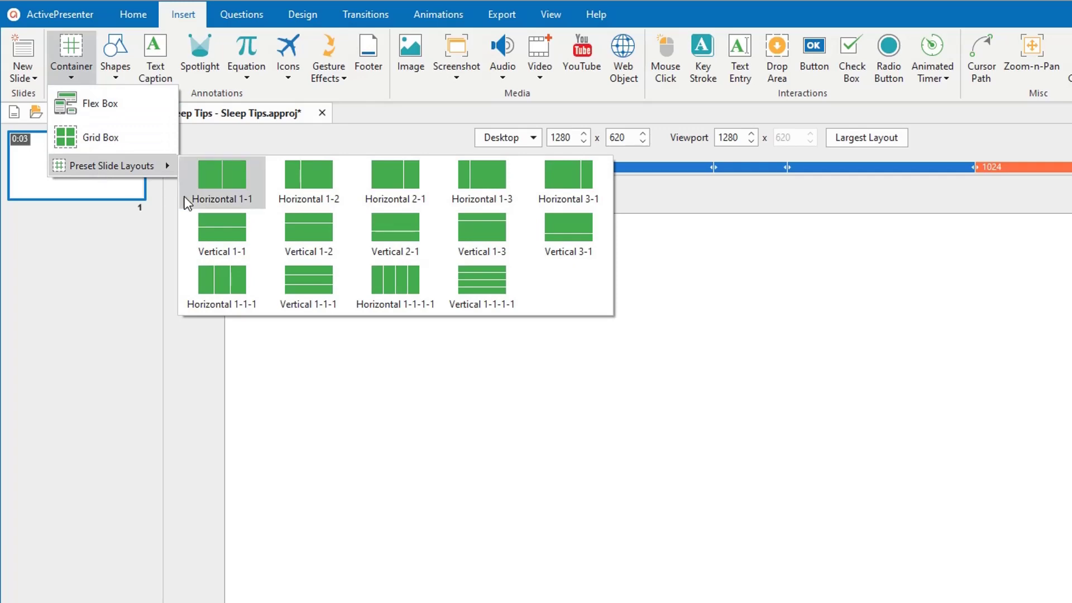
left_click(469, 239)
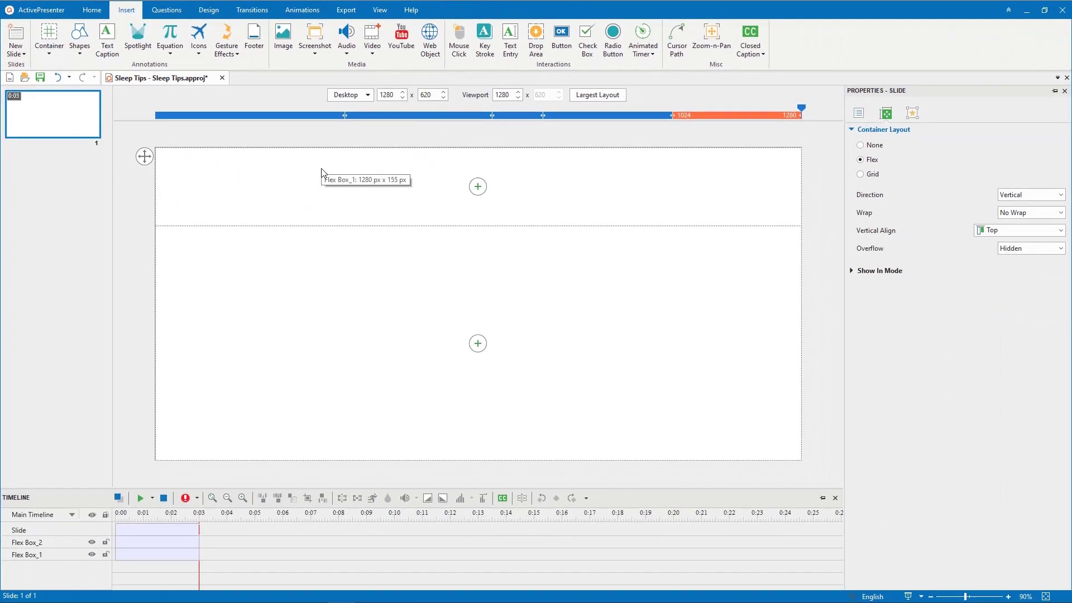
left_click(477, 342)
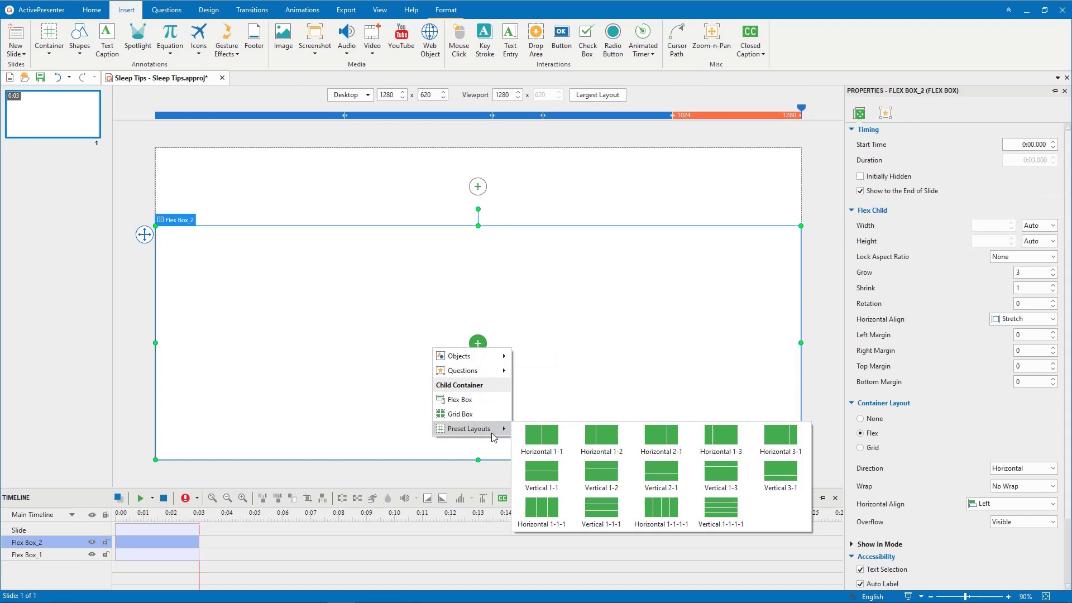
left_click(727, 434)
left_click(558, 343)
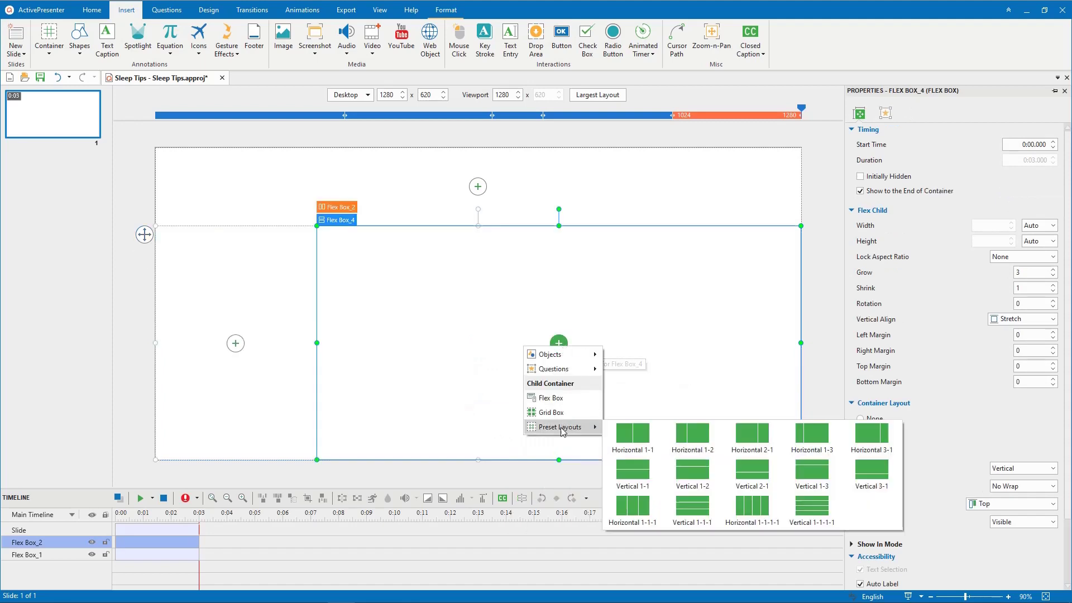
left_click(812, 435)
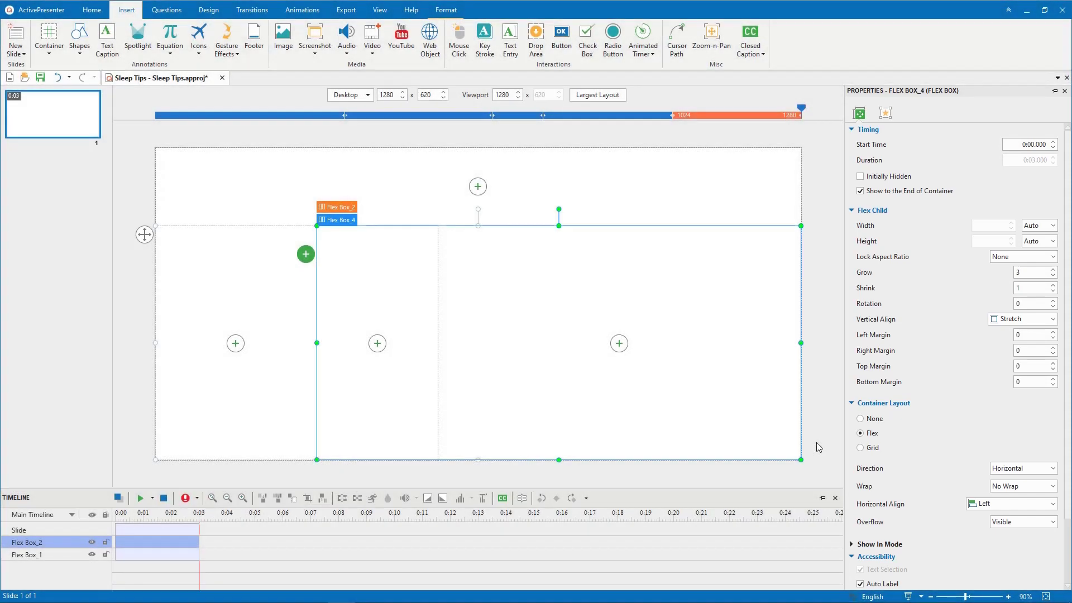
- Give Flex Box_1 a height of 10% and set its Grow value to 0
left_click(643, 195)
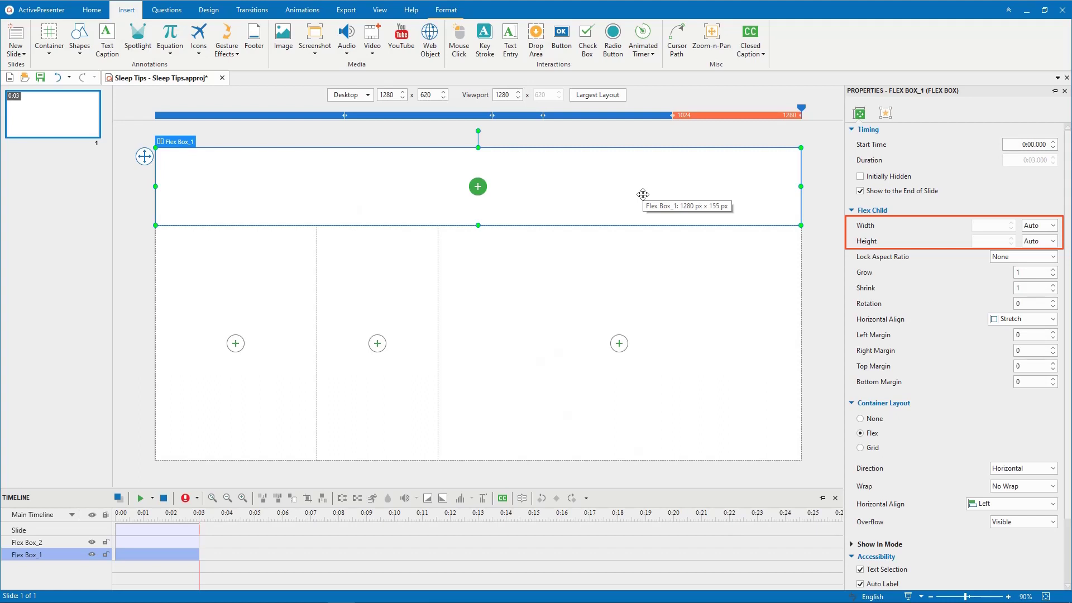
left_click(1039, 240)
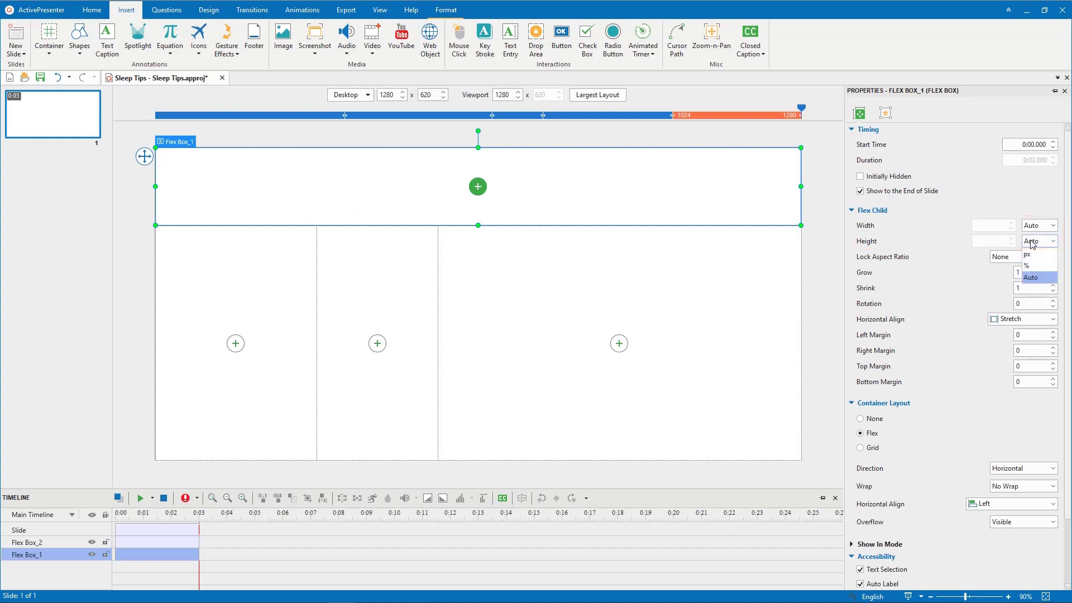
left_click(1038, 267)
left_click_drag(981, 240, 961, 240)
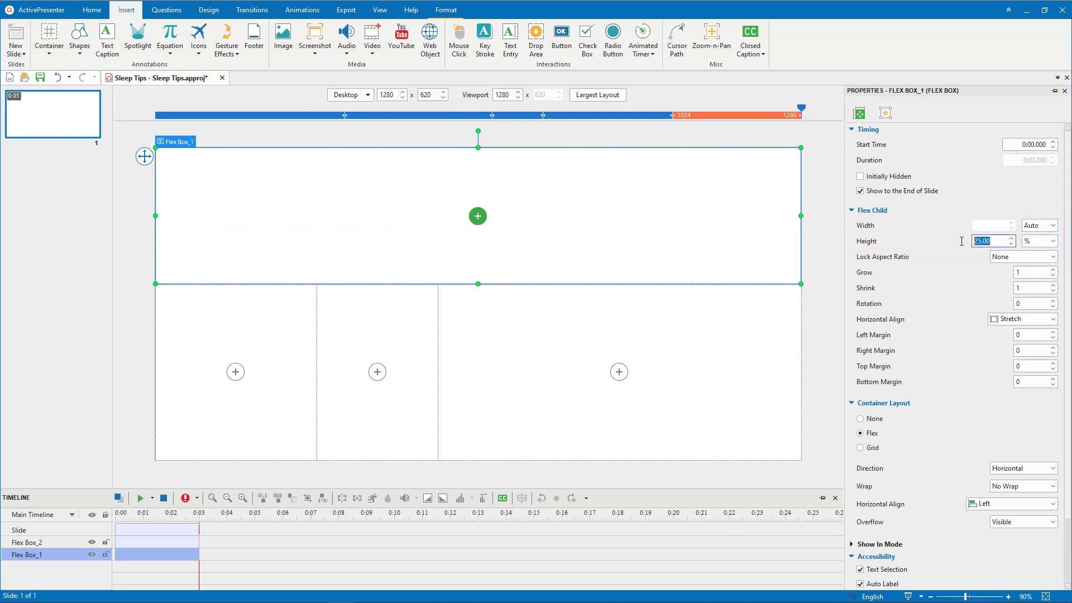
type("10")
key("Return")
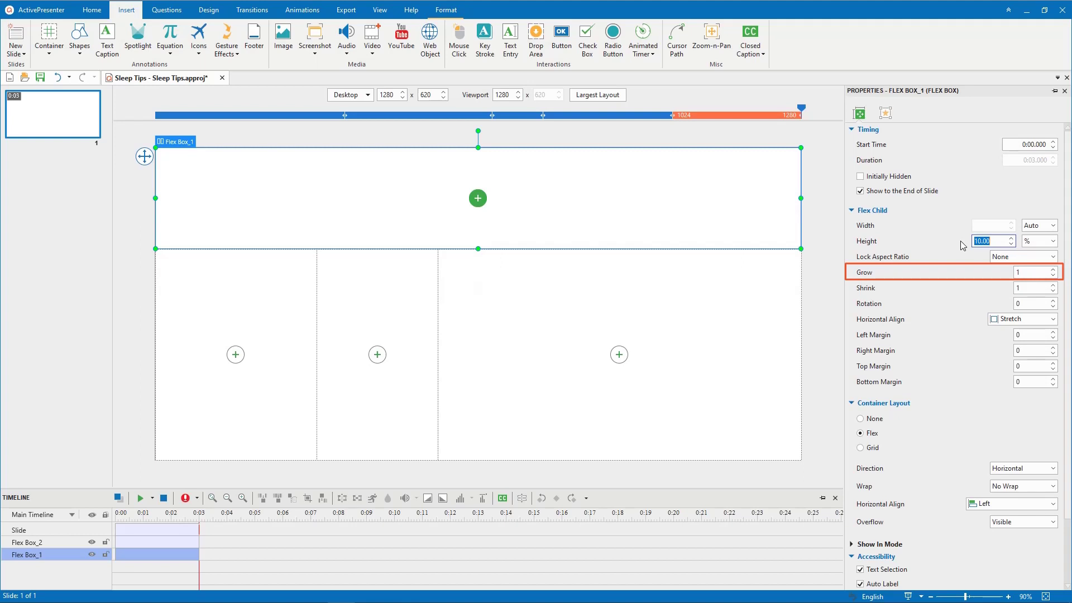
left_click(1053, 276)
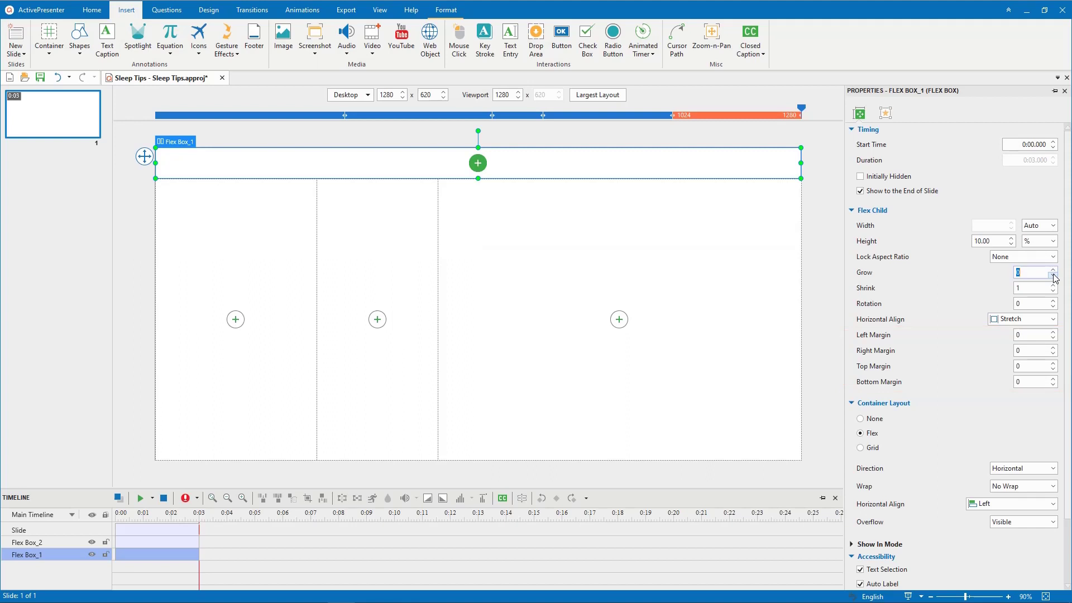
- Insert text captions for the header title and the left column's 'Evening Planning for Good Sleep' subtitle
left_click(477, 162)
mouse_move(466, 170)
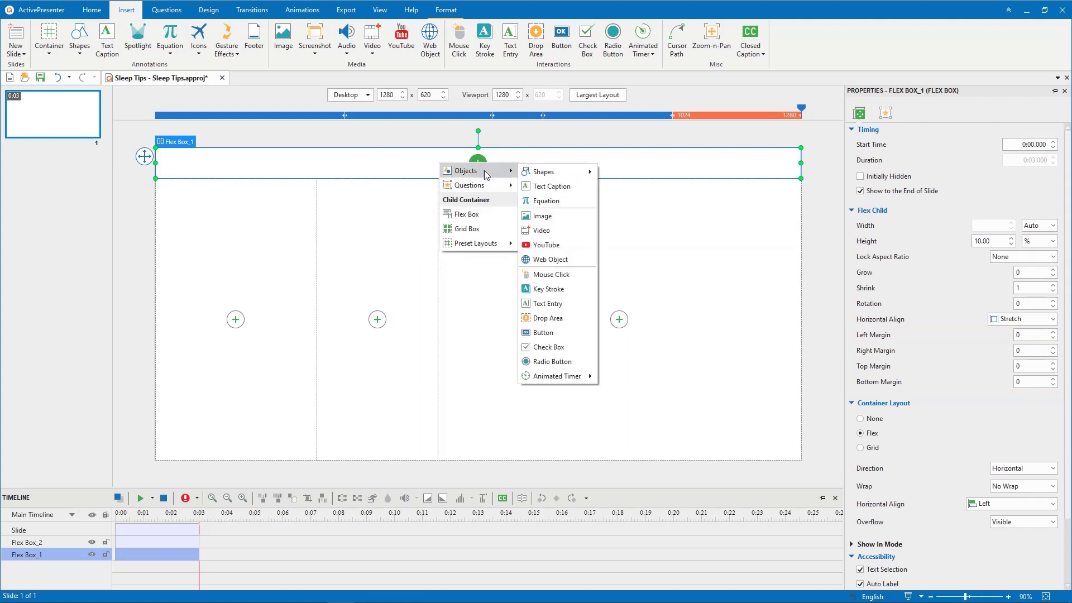
left_click(554, 184)
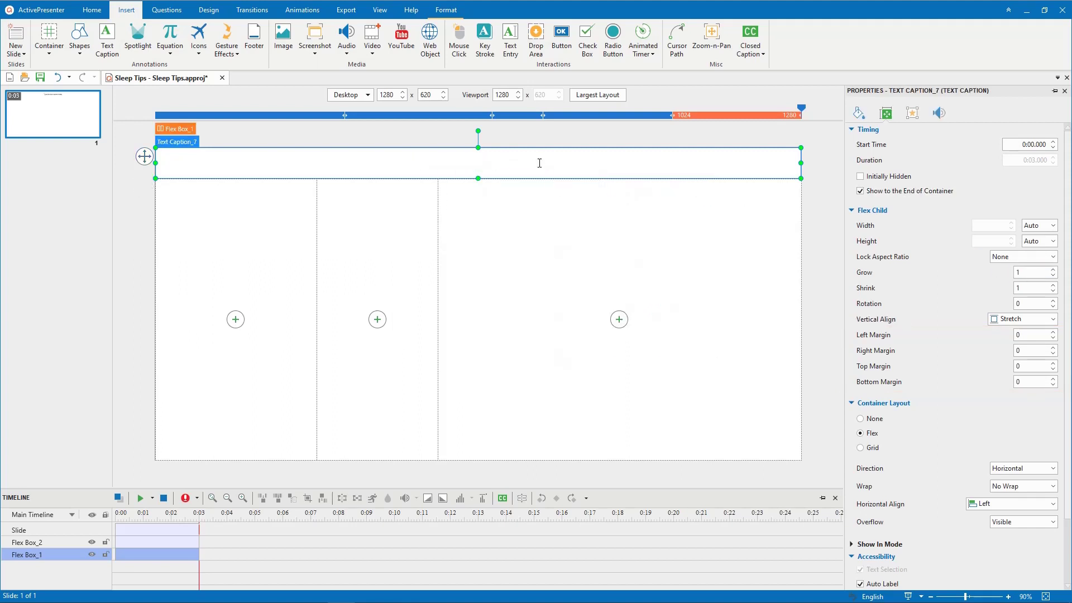
type("Sleep Tips: How to Fall Asleep Faster")
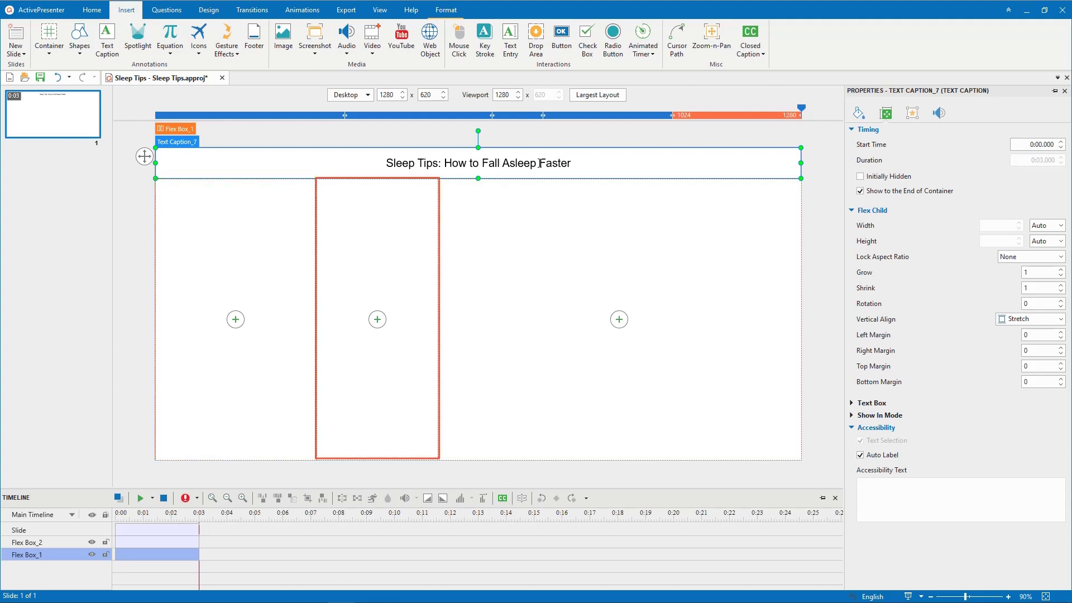
left_click(236, 319)
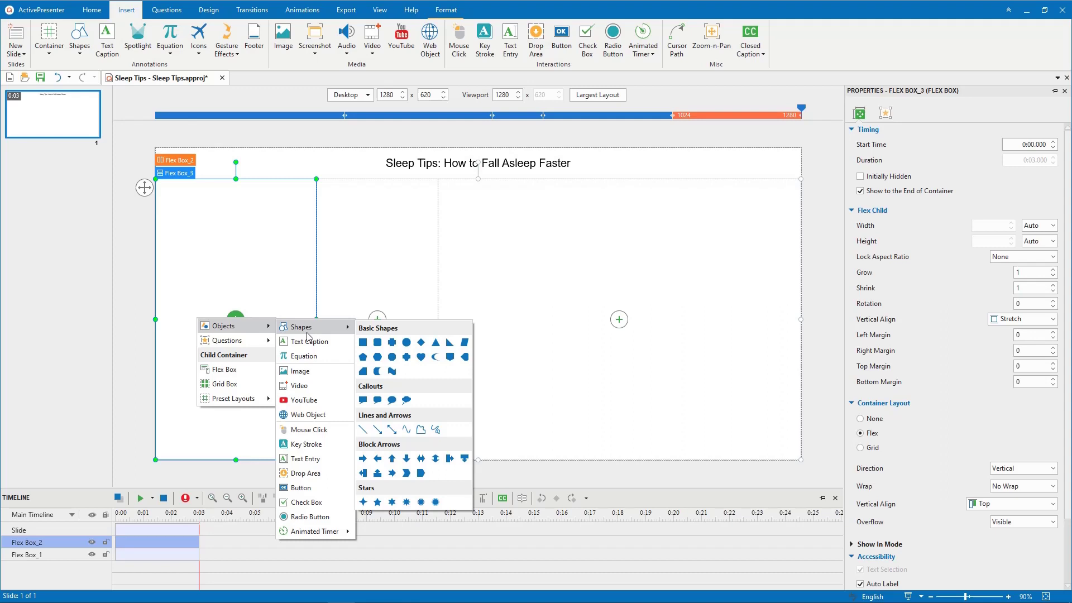
left_click(307, 344)
double_click(305, 318)
type("Evening P")
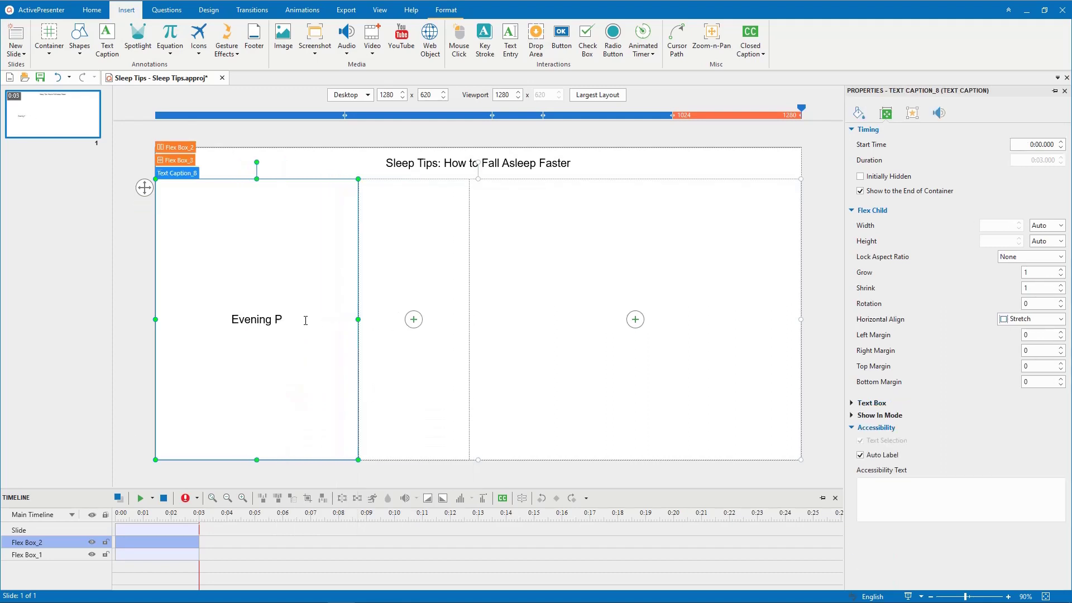
type("lanning for Good Sleep")
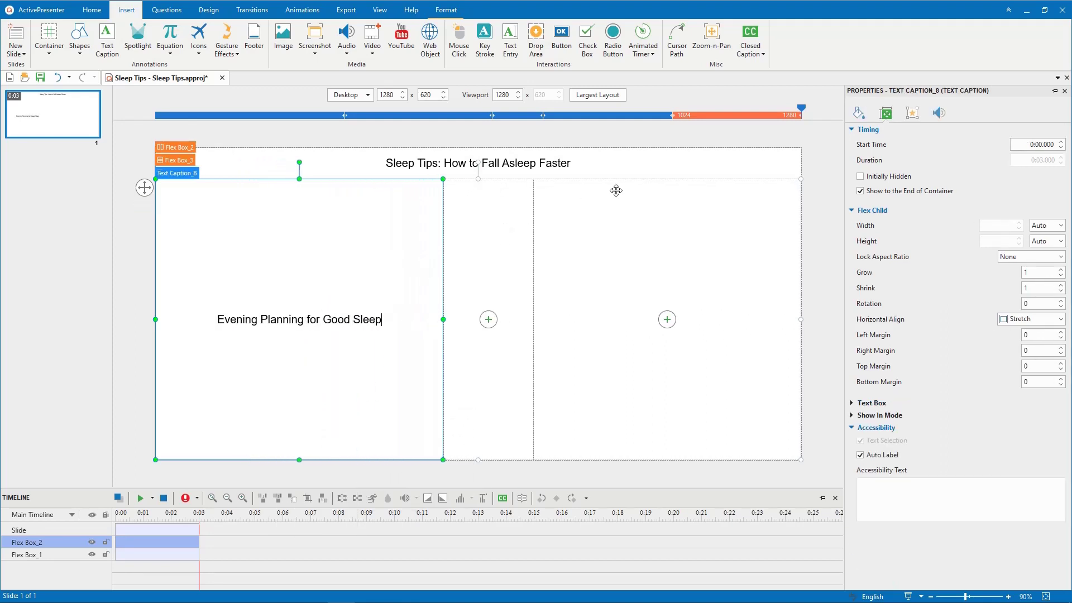
left_click(855, 116)
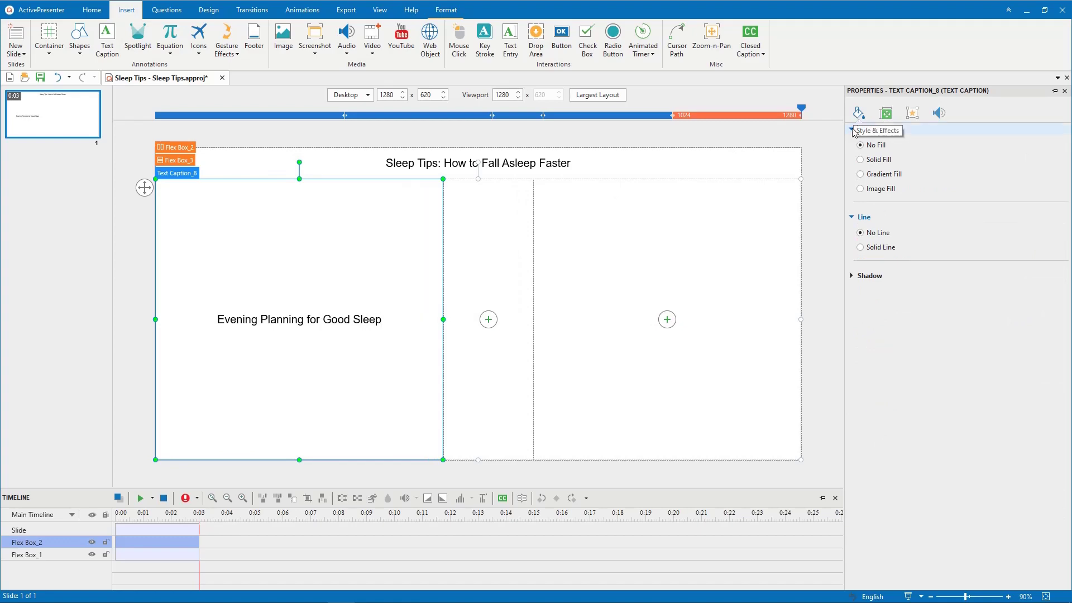
- Fill the left column's caption with the cotton sheet picture
left_click(860, 189)
left_click(1026, 215)
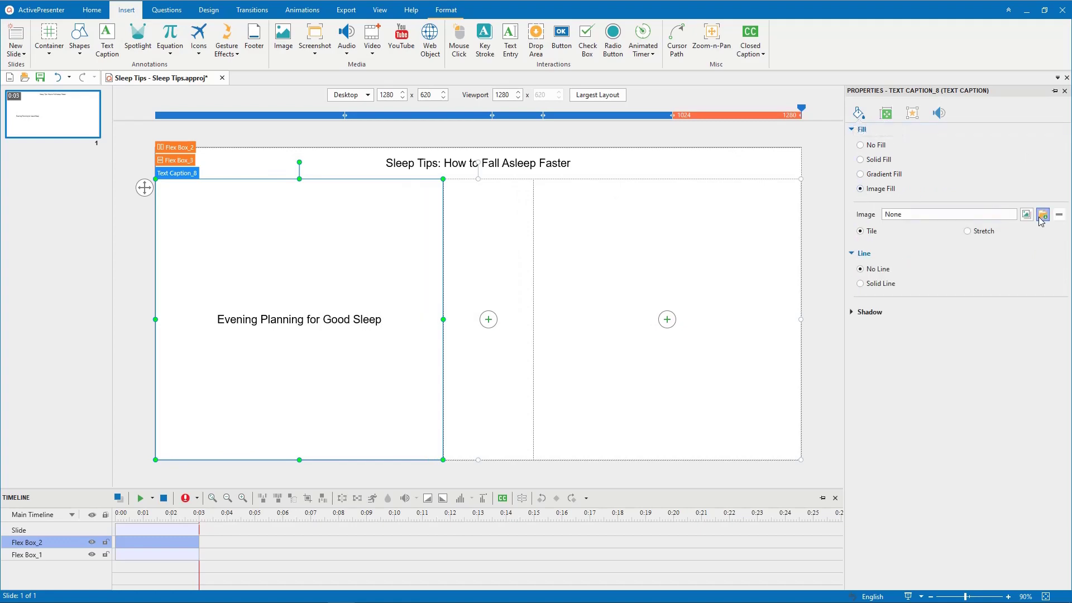
left_click(394, 88)
left_click(397, 284)
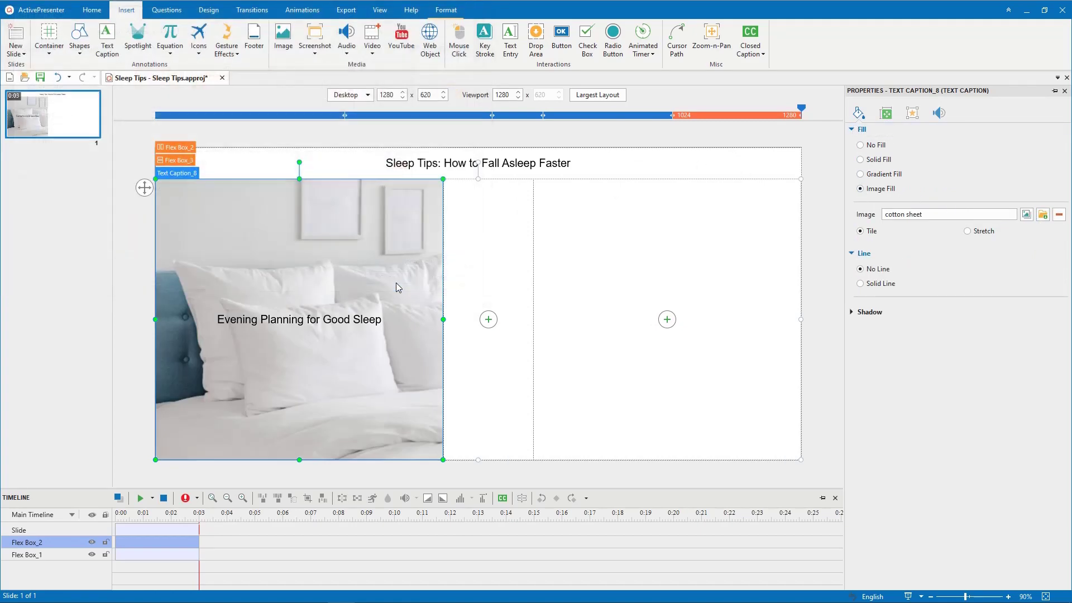
- Insert the four numbered tip photos into the middle column
left_click(488, 319)
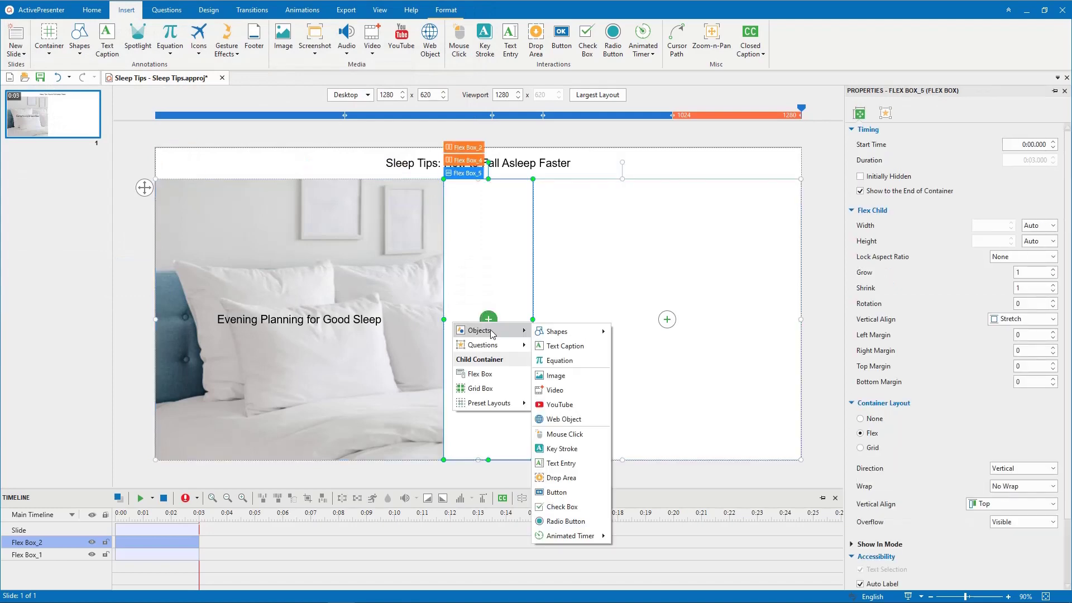
left_click(567, 376)
left_click(150, 89)
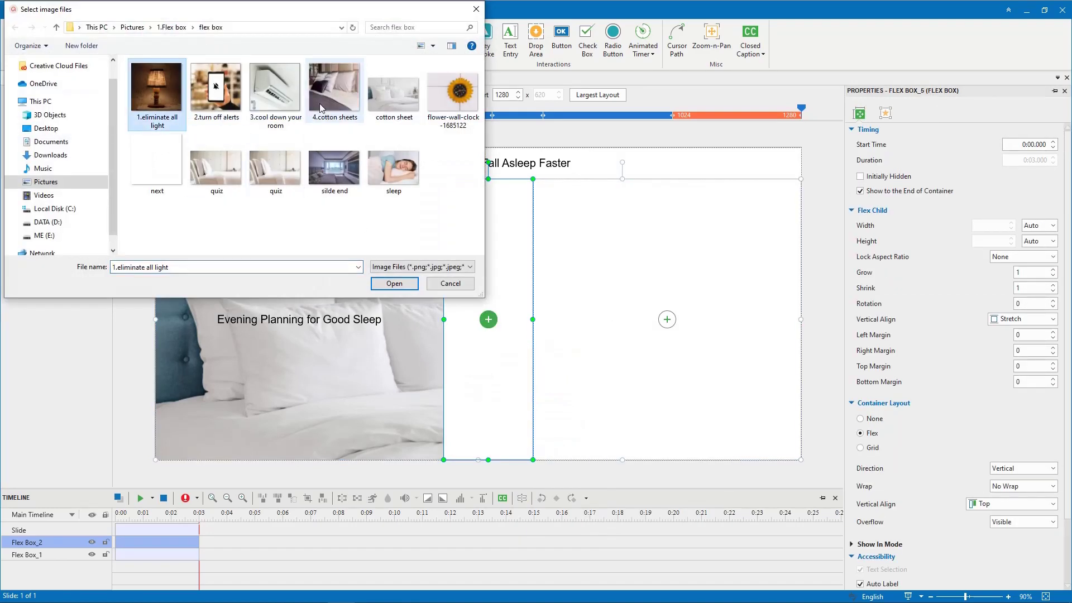
left_click(334, 88, "shift")
left_click(393, 283)
- Insert the 'sleep' photo into the empty right column
left_click(638, 312)
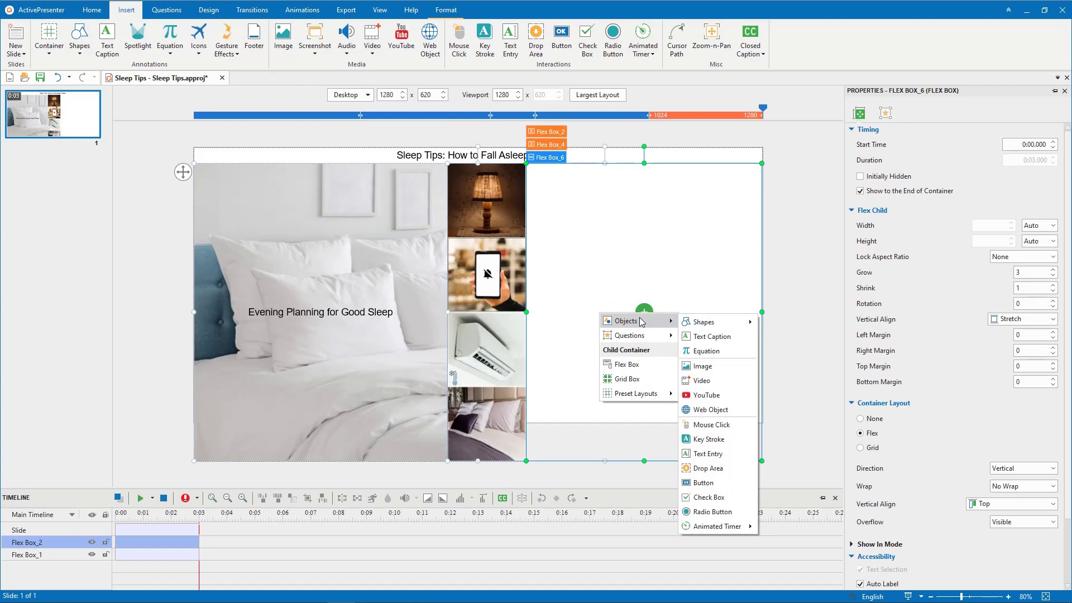
left_click(703, 368)
left_click(393, 168)
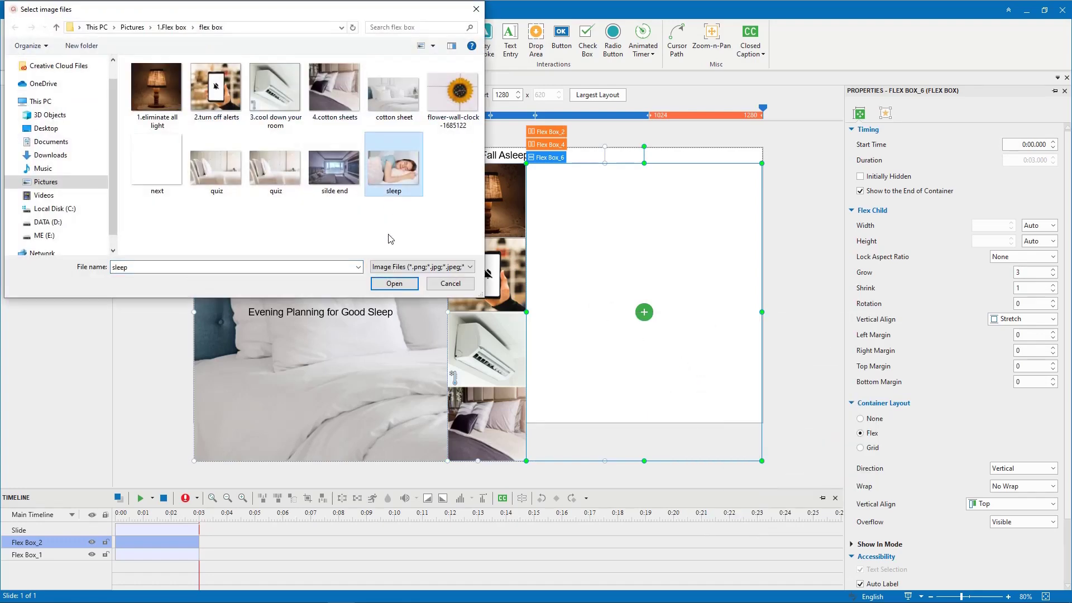
left_click(394, 283)
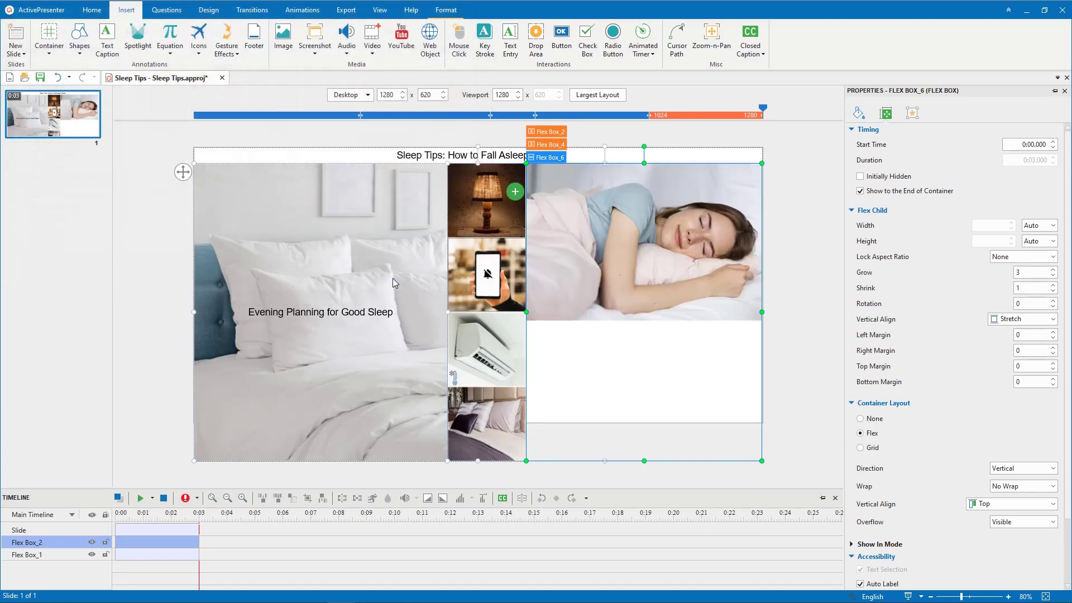
- Set the left column (Flex Box_3) width to 30% and adjust its Grow value
left_click(393, 282)
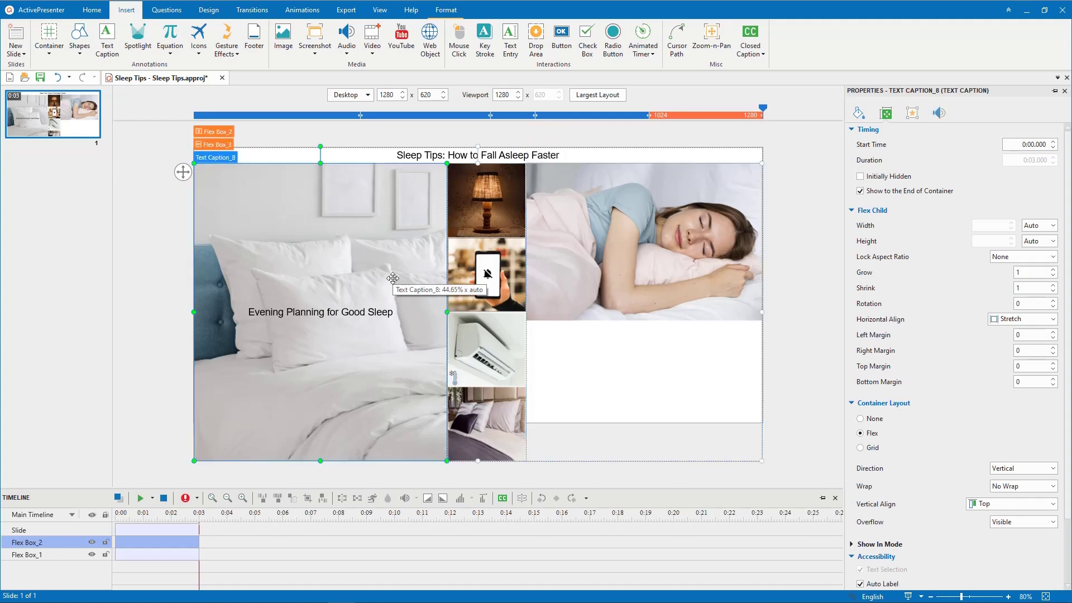
left_click(217, 144)
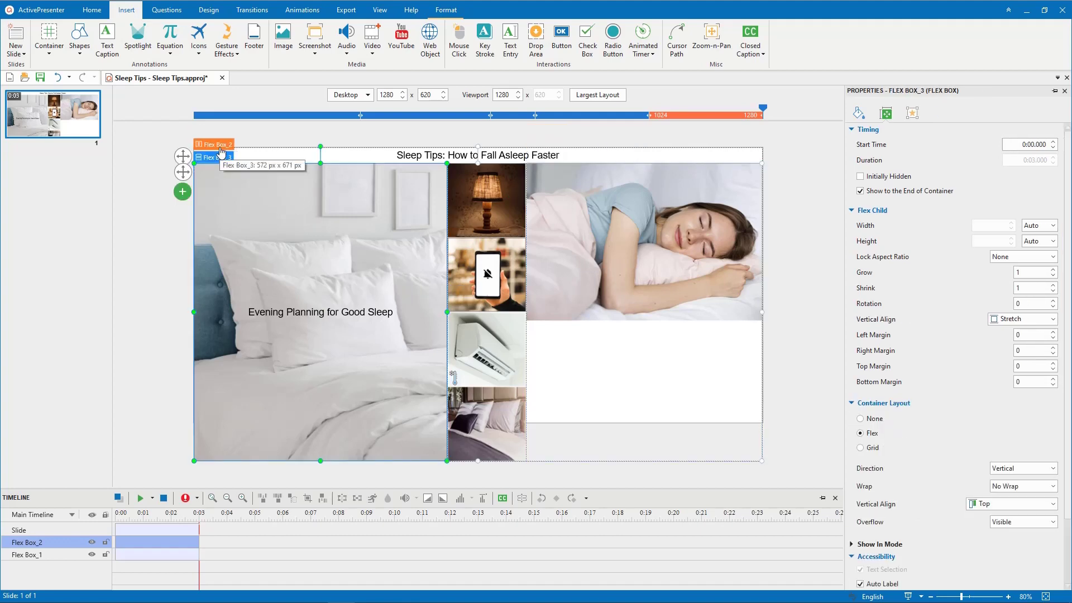
left_click(1039, 226)
left_click(1039, 251)
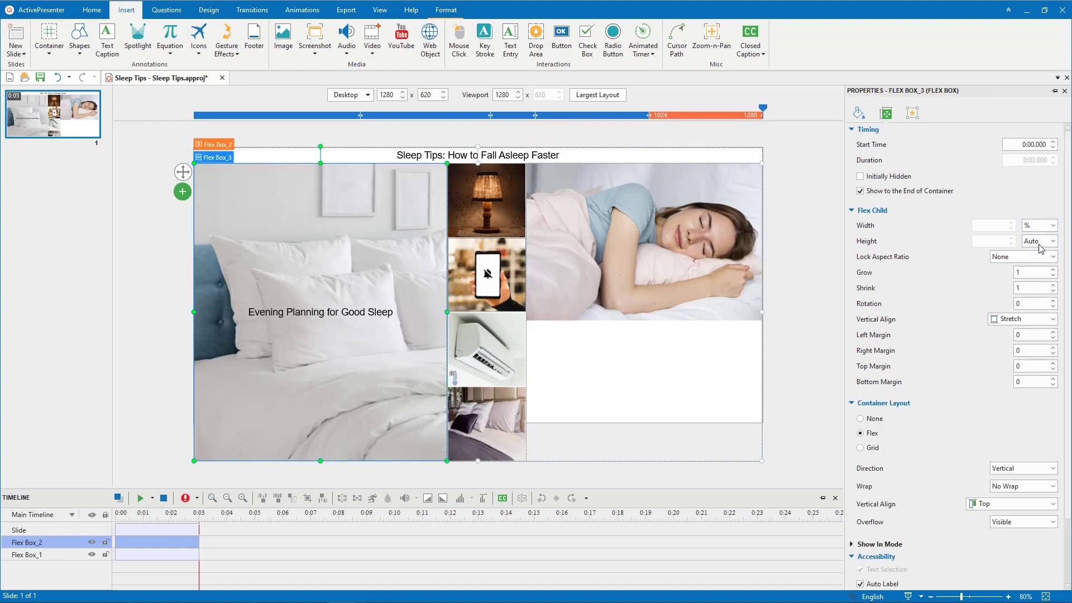
double_click(992, 226)
type("30")
key("Return")
left_click(1034, 273)
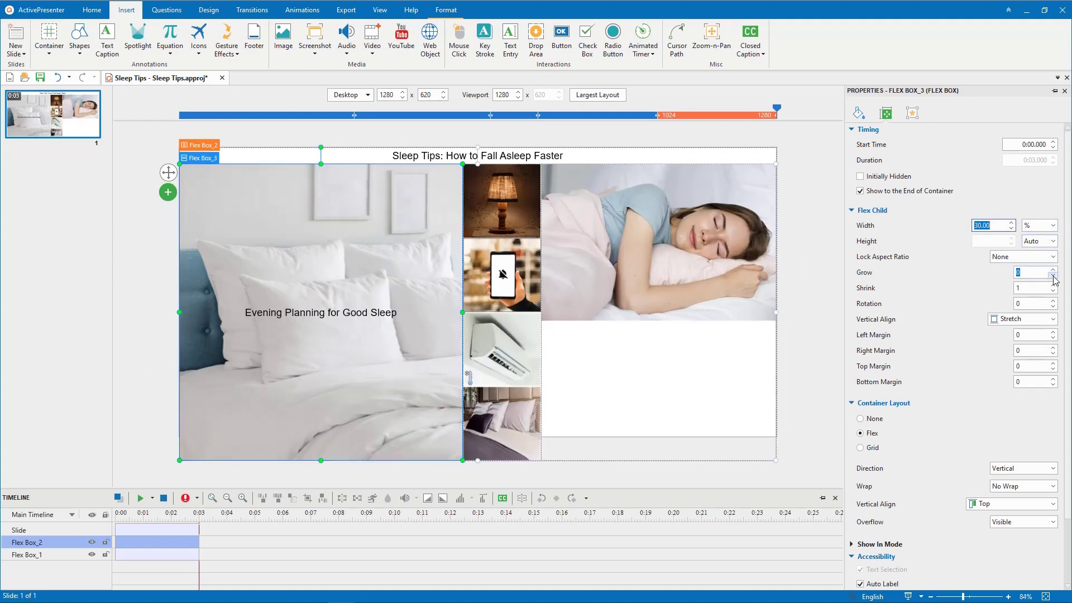
- Set the thumbnail column (Flex Box_5) width to 25% and adjust its Grow value
left_click(437, 210)
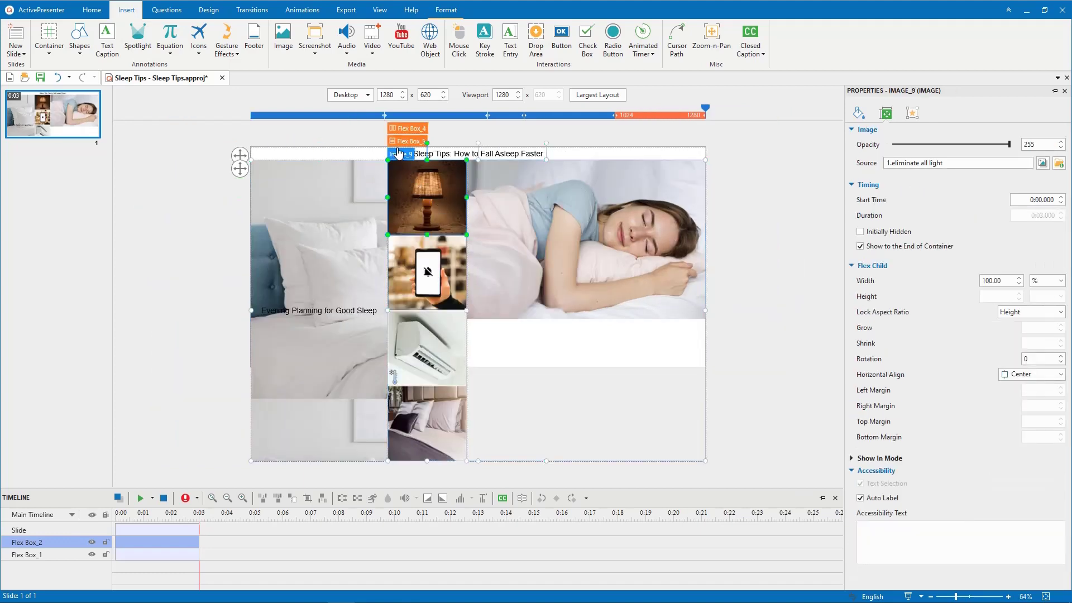
left_click(437, 210)
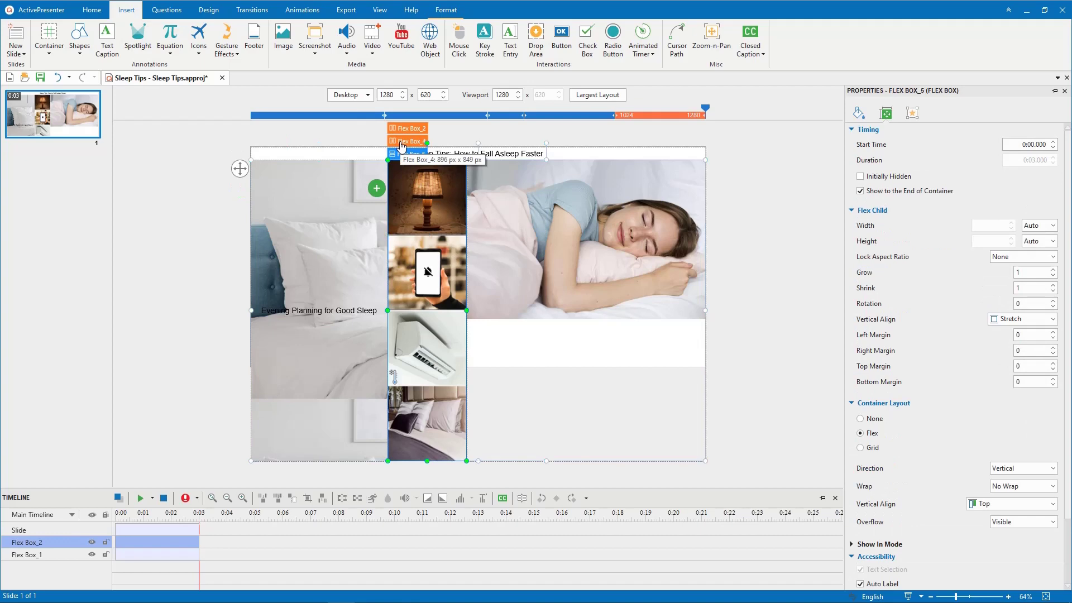
left_click(1039, 226)
left_click(1037, 255)
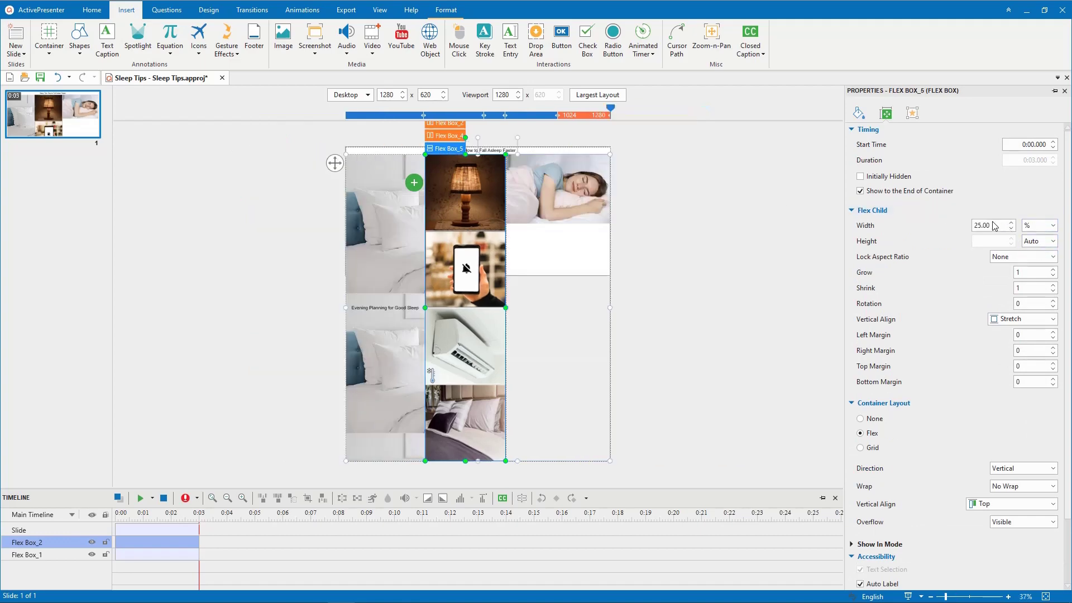
left_click(1051, 277)
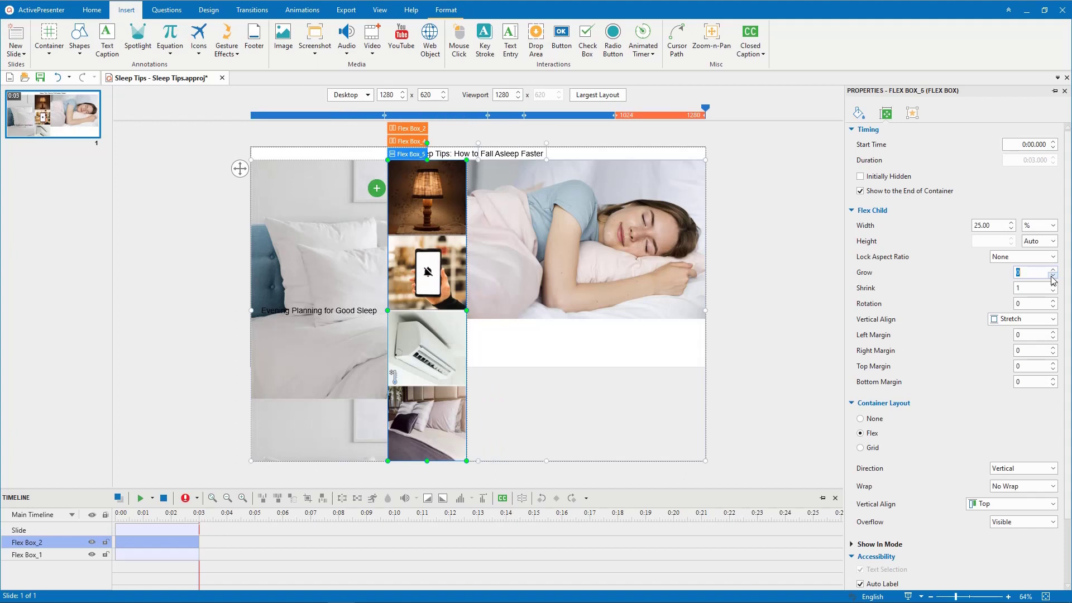
- Lock the four tip photos' aspect ratio to width and set their height to 24%
left_click(403, 189)
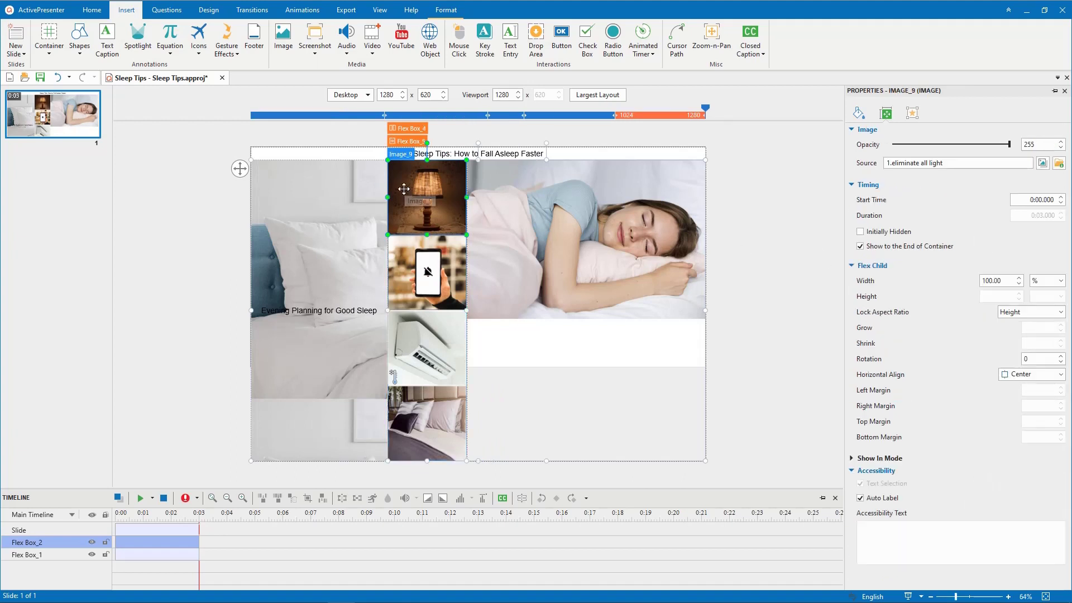
left_click(416, 424, "shift")
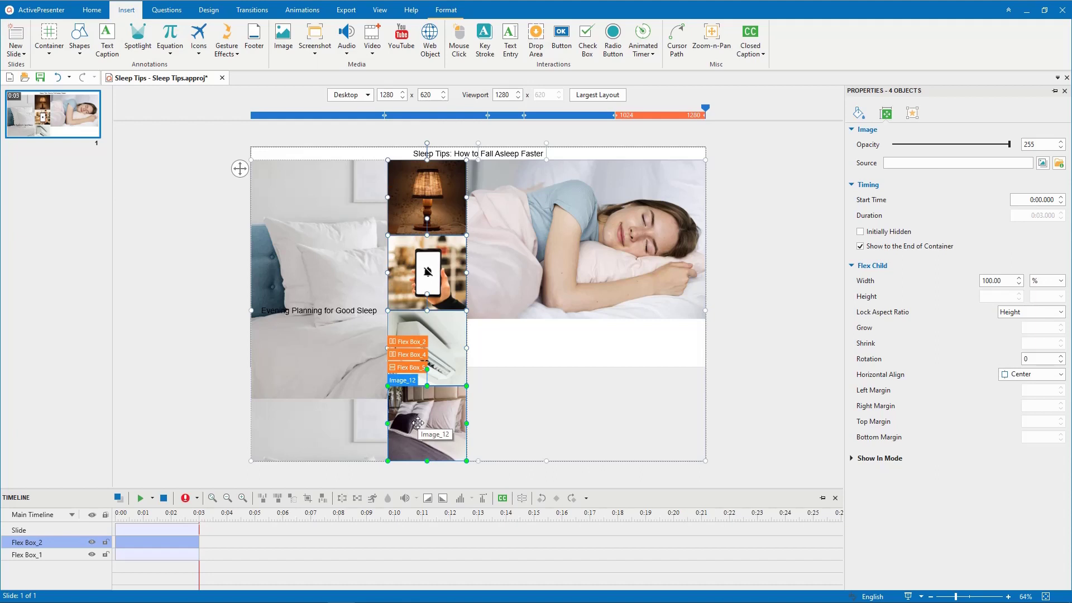
left_click(1022, 318)
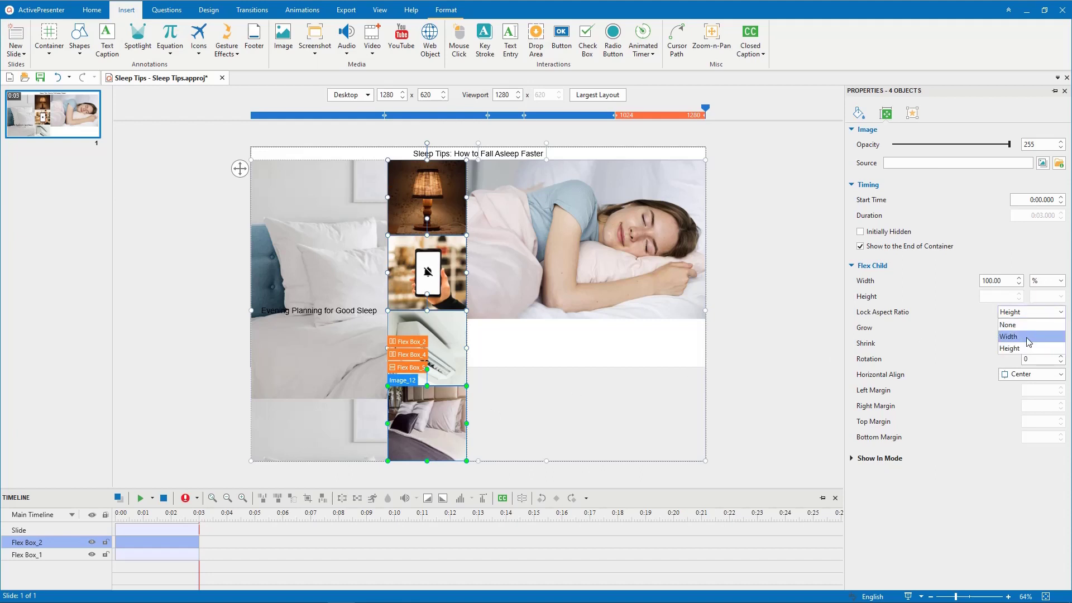
left_click(1027, 337)
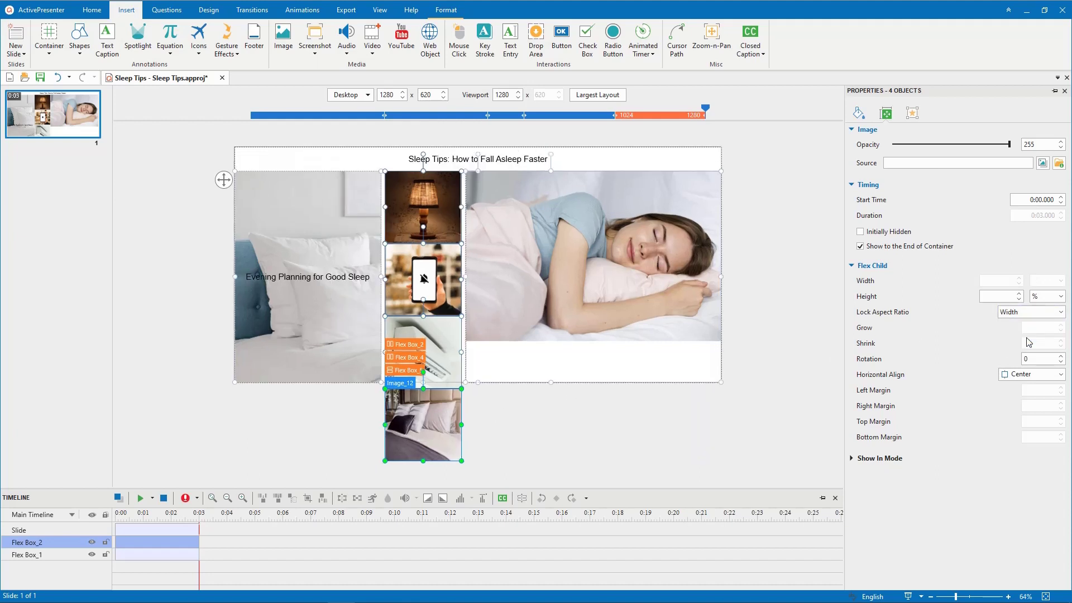
left_click(1007, 296)
type("24")
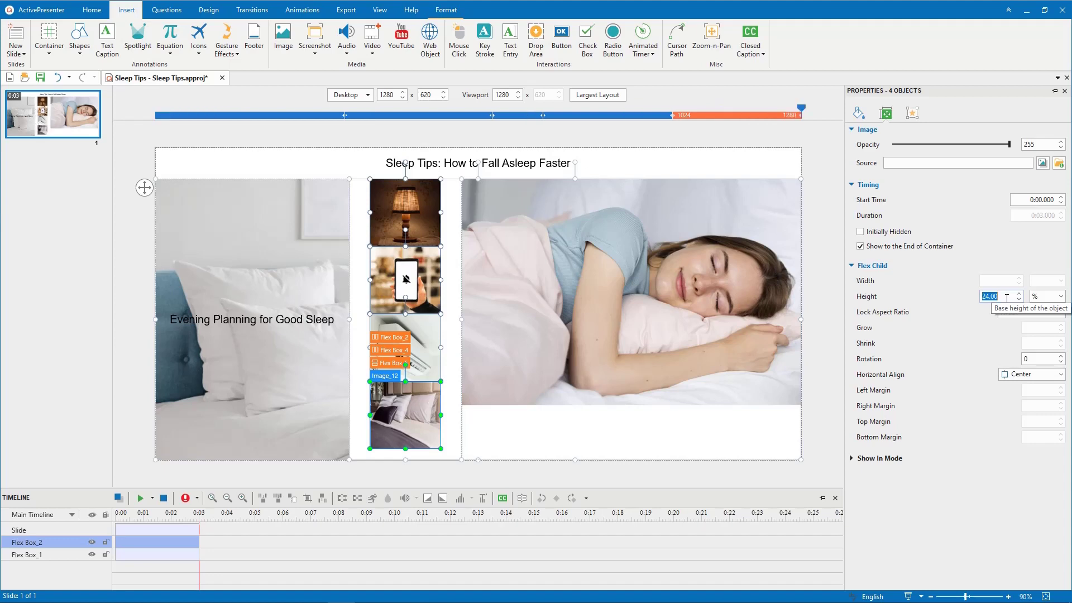
left_click(405, 223)
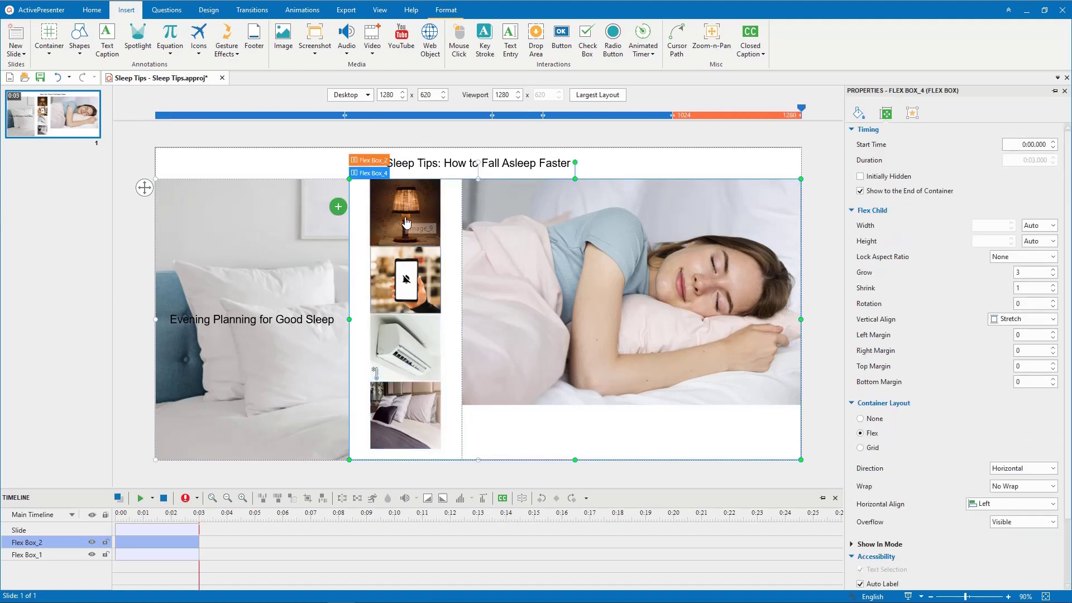
- Set Flex Box_5's vertical alignment to Space Around
left_click(406, 224)
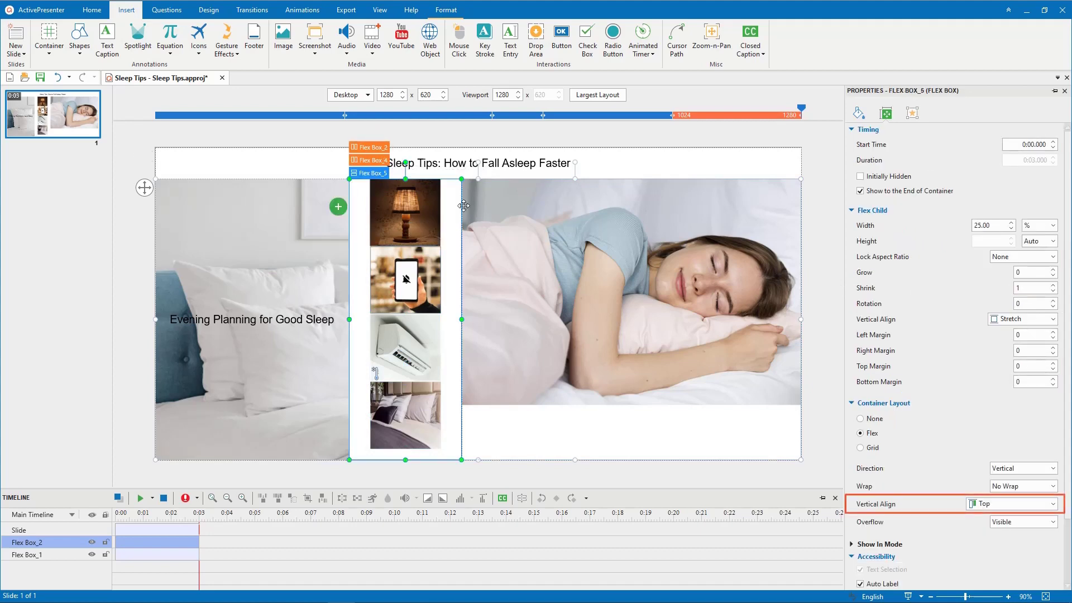
left_click(1016, 504)
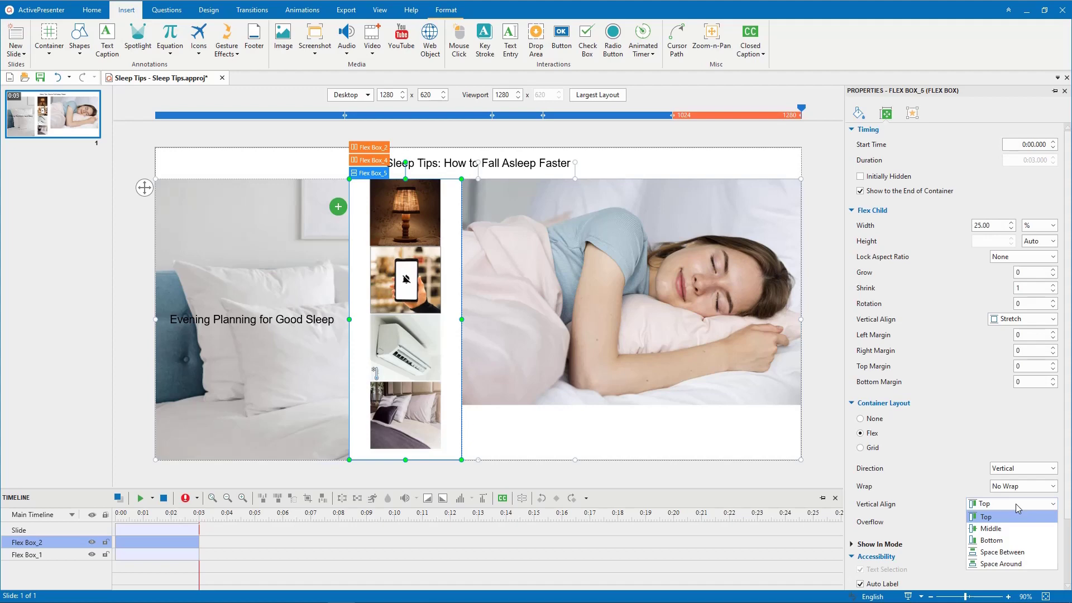
left_click(1019, 564)
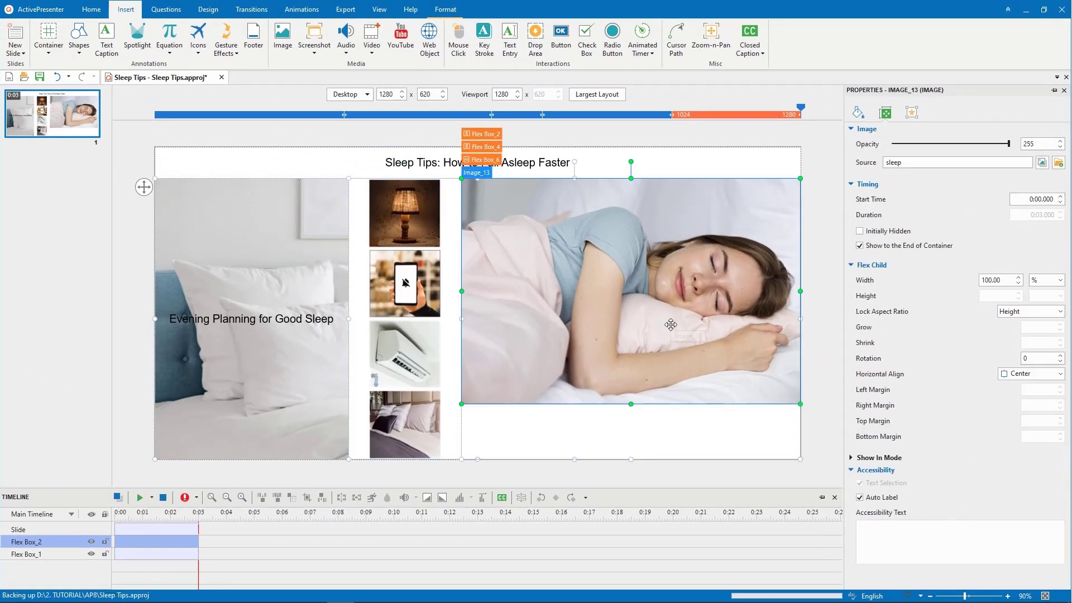
- Unlock the sleep photo's aspect ratio, size it 95% by 80%, and align it left
left_click(1021, 312)
left_click(1022, 324)
double_click(988, 280)
type("85")
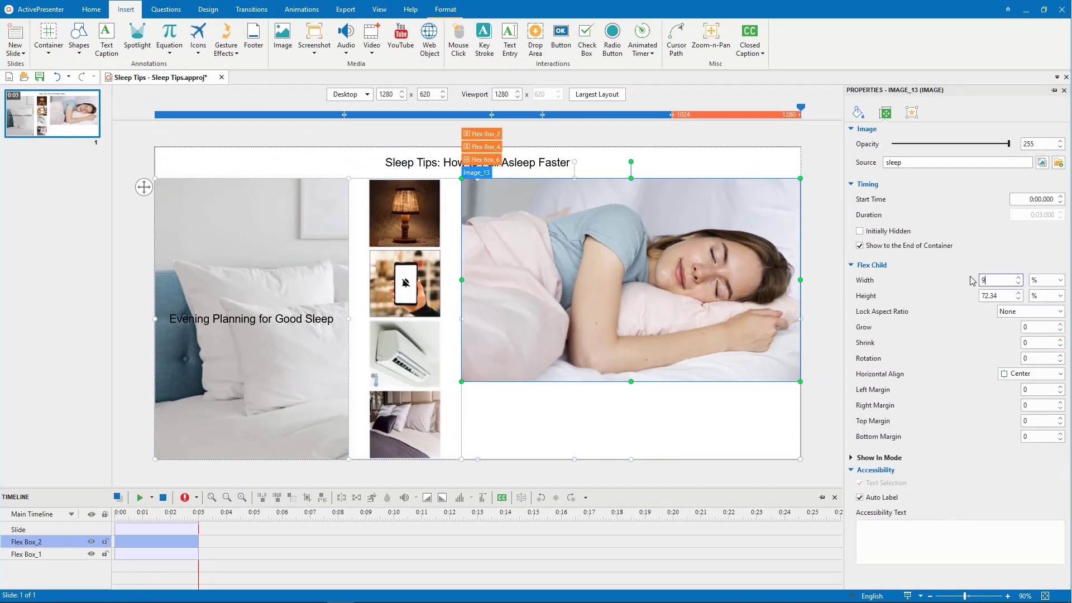
key("Return")
key("Tab")
type("80")
key("Return")
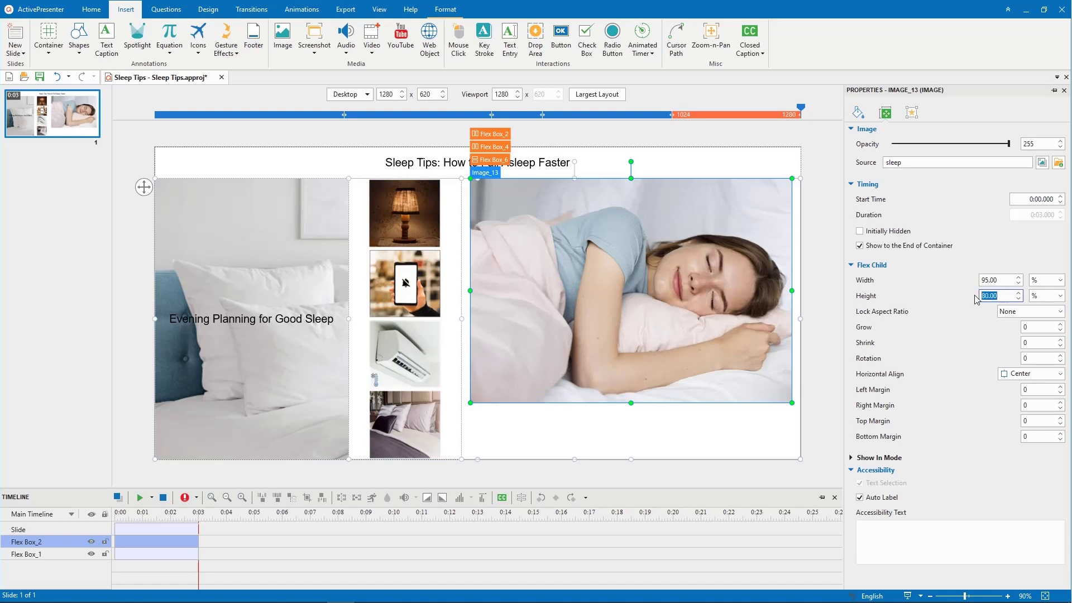
left_click(1018, 374)
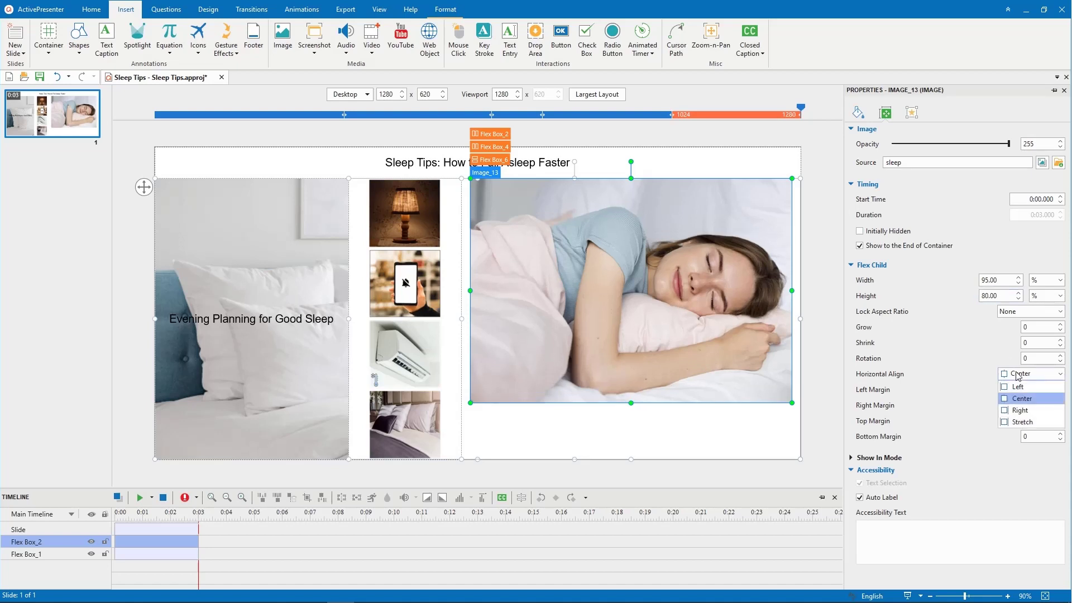
- Set Flex Box_6's vertical alignment to Middle
left_click(491, 167)
left_click(1013, 503)
left_click(1006, 528)
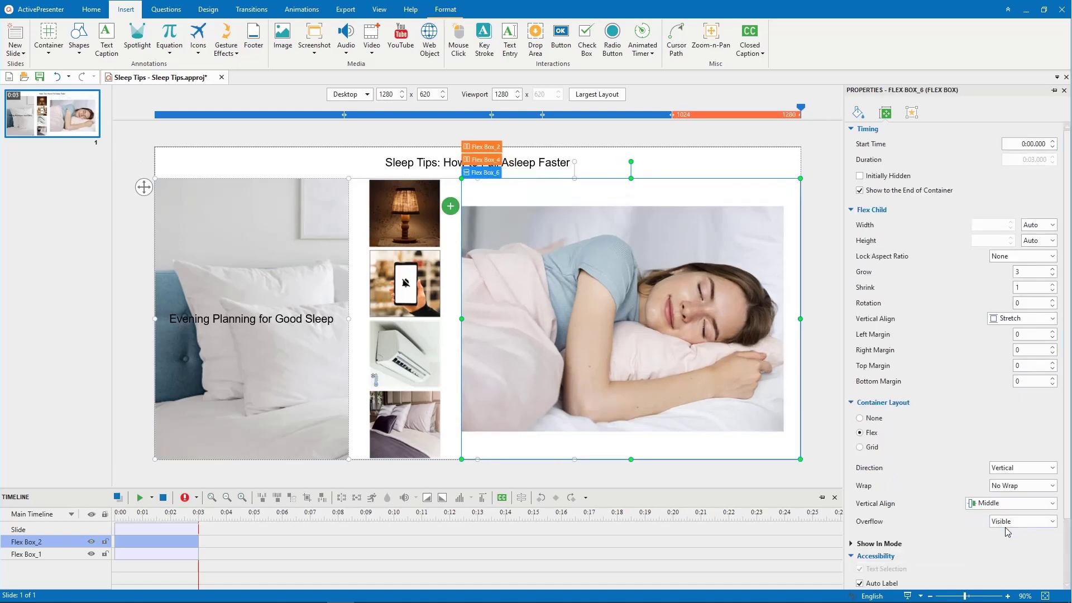
triple_click(478, 162)
- Make the slide title bold and increase its font size
left_click(340, 132)
left_click(423, 116)
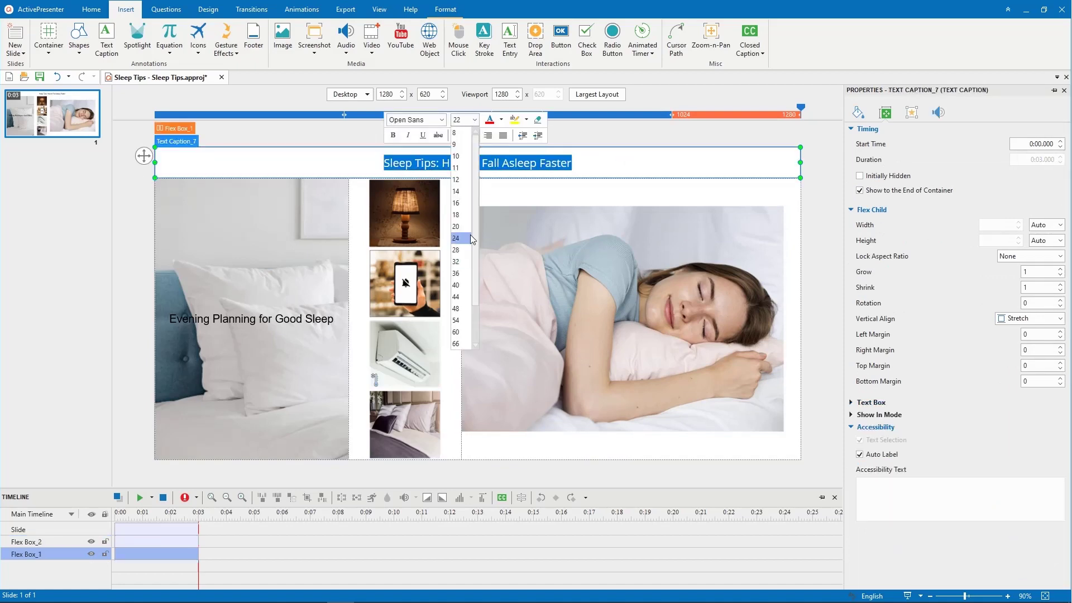
left_click(451, 186)
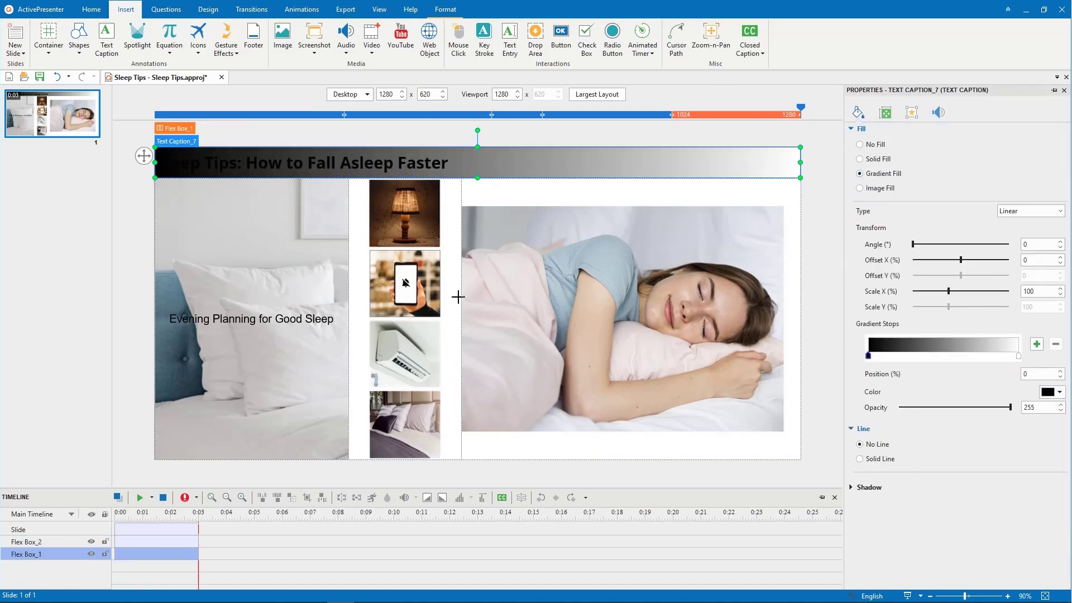
- Change the 'Evening Planning for Good Sleep' caption to ITC Legacy Serif at a larger size
left_click(212, 270)
triple_click(252, 318)
left_click(226, 276)
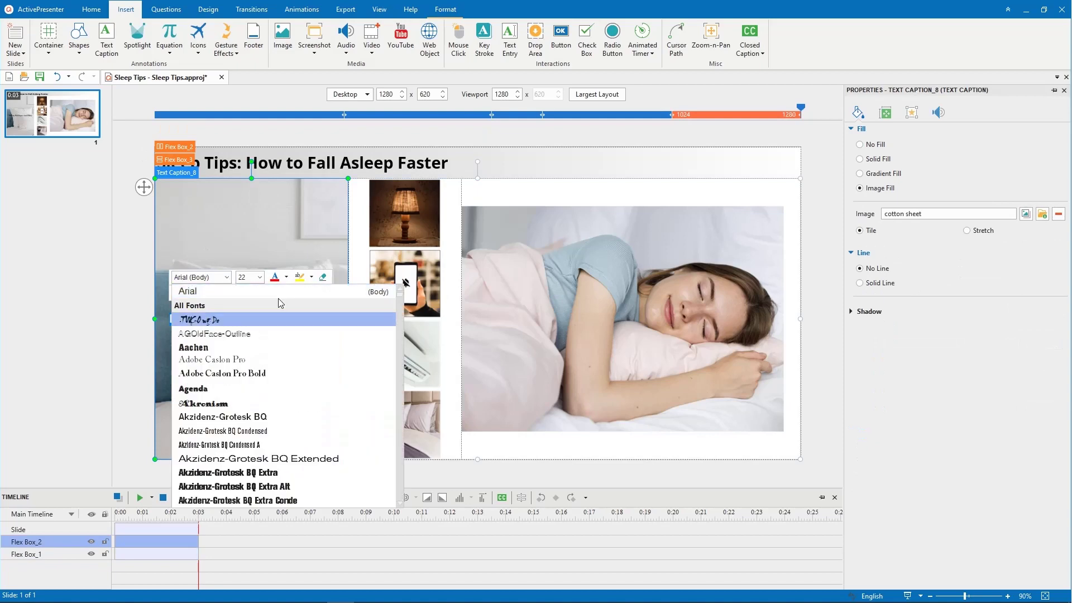
scroll(402, 333, "down", 5)
scroll(401, 333, "down", 10)
scroll(395, 371, "down", 3)
left_click(306, 331)
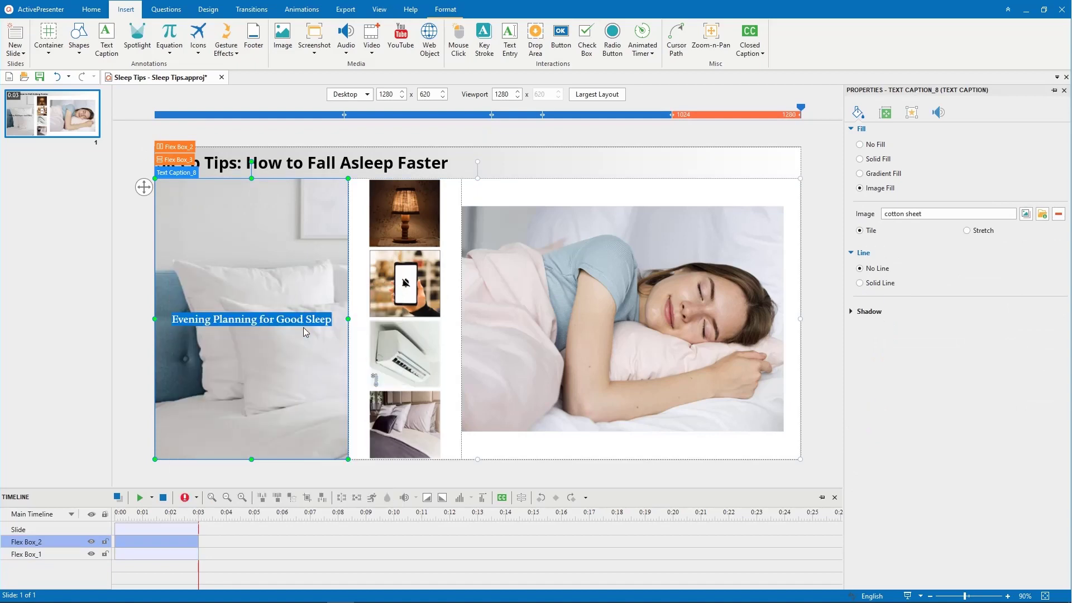
left_click(263, 277)
left_click(247, 443)
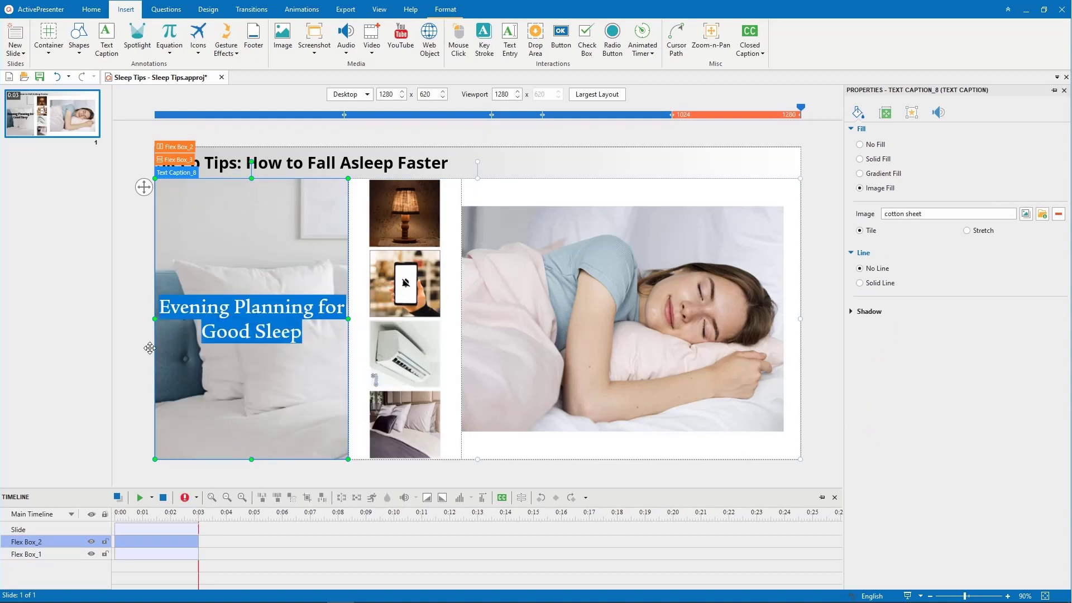
left_click(135, 325)
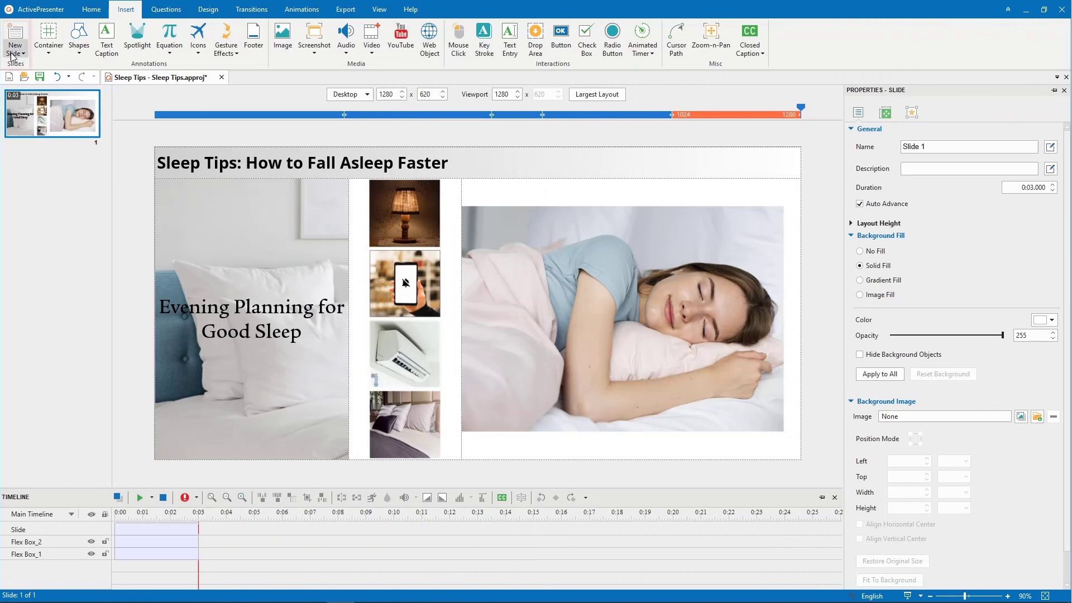
- Add a new slide using the Two Content layout
left_click(13, 53)
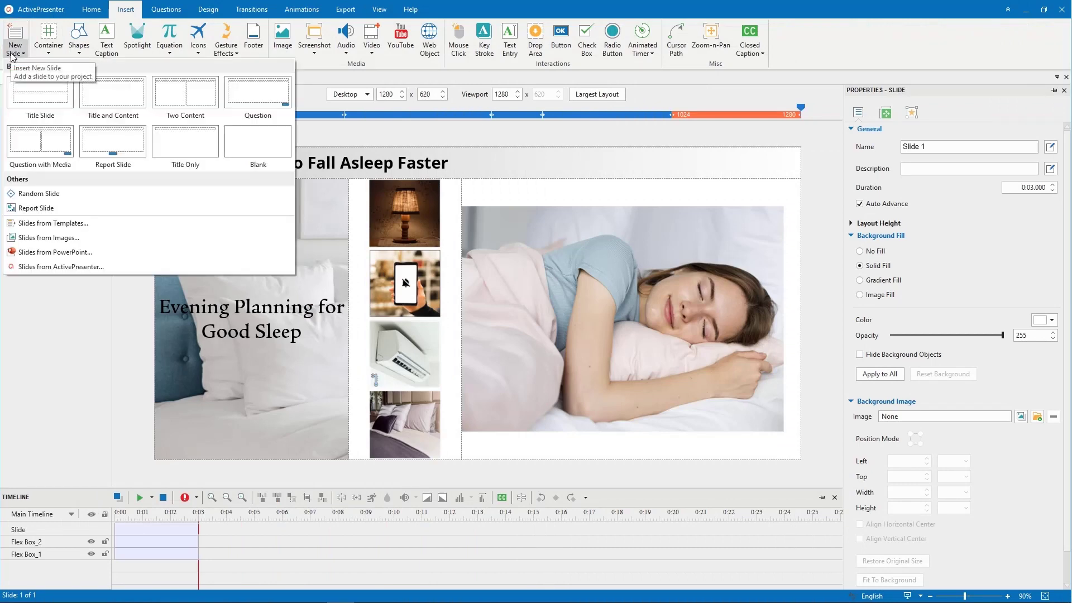
left_click(170, 100)
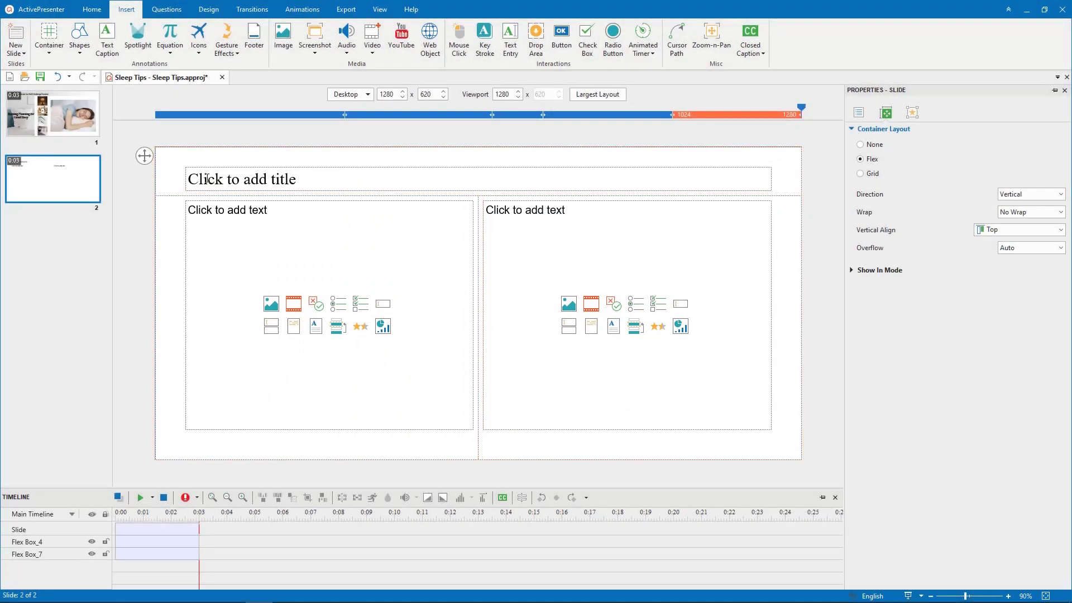
- Enter the title 'Turn off the Lights' and the darkness explanation in the left column
left_click(206, 178)
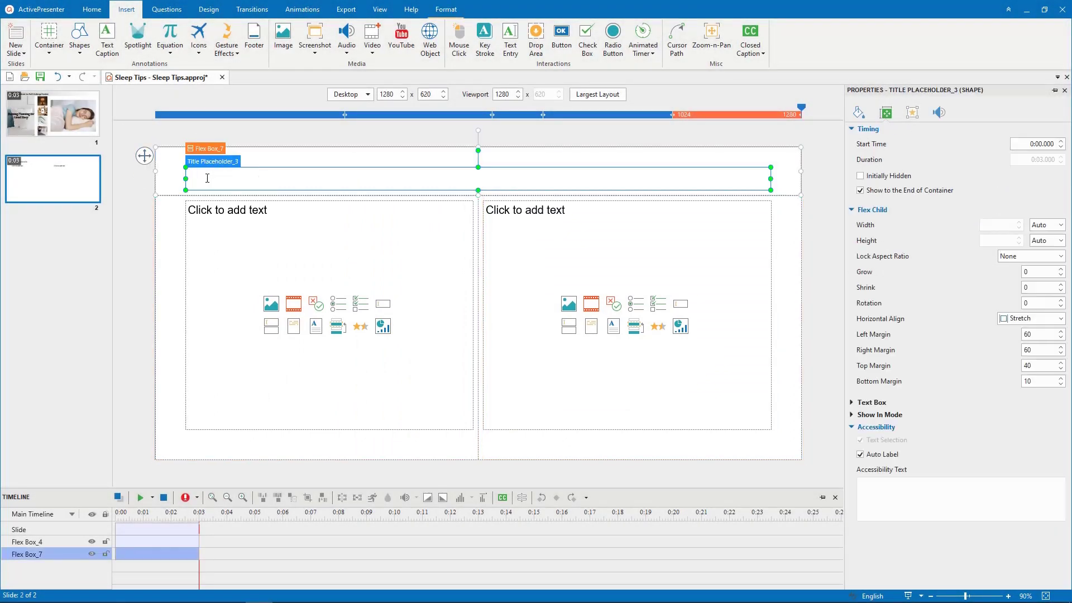
type("Turn off the Lights")
left_click(213, 209)
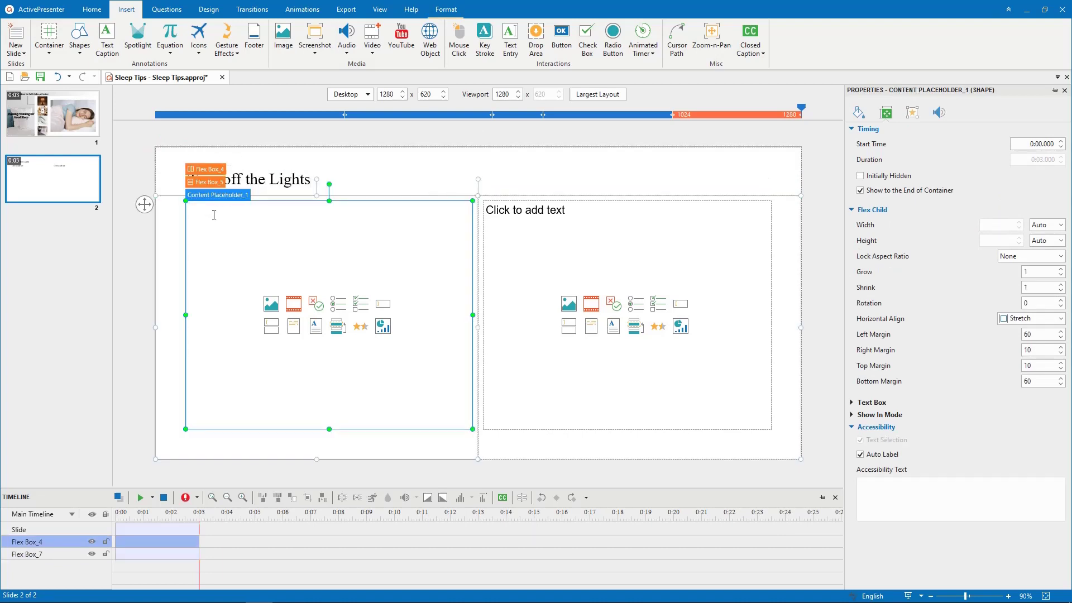
type("Why is darkness essential to sleep?")
key("Return")
type("The absence of light increases melatonin, a hormone produced in the brain's pineal gland which sends a critical signal to the body that it is time to rest.")
- Insert the melatonin image into the left column
left_click(154, 233)
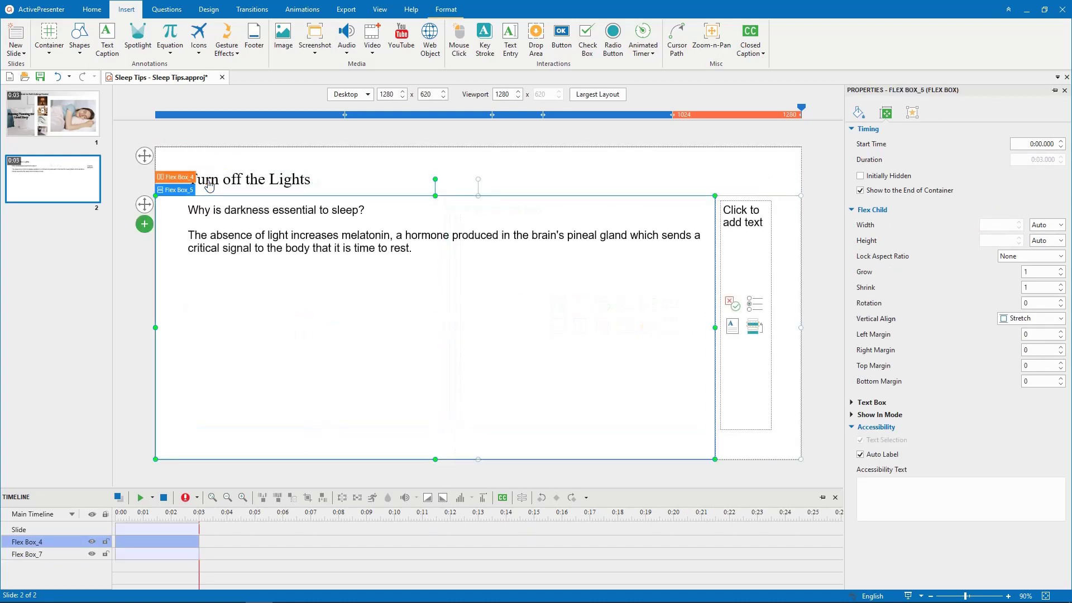
left_click(153, 232)
mouse_move(139, 237)
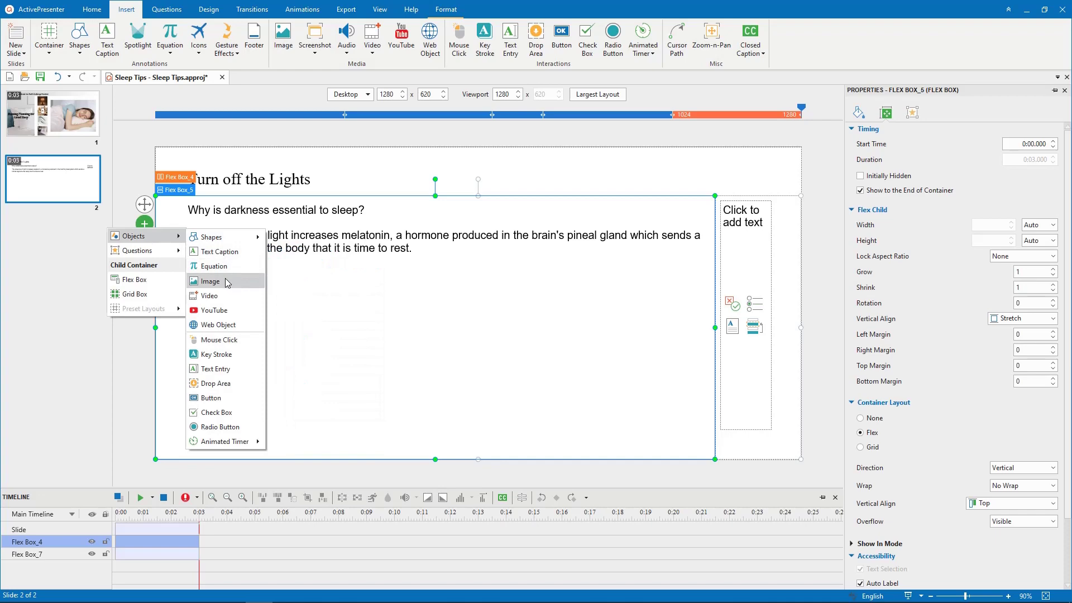
left_click(224, 284)
left_click(440, 155)
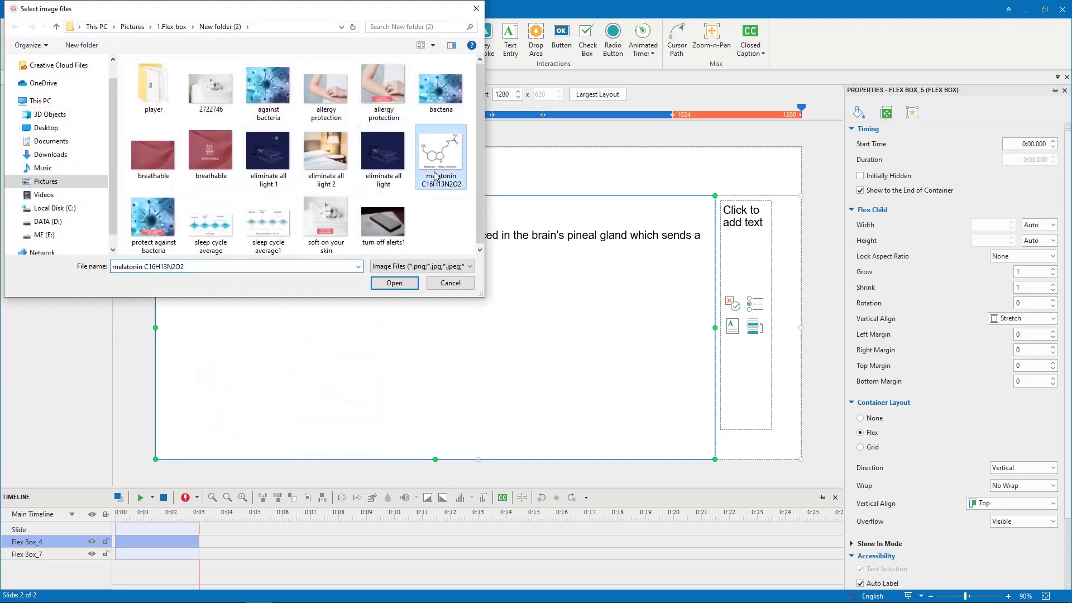
left_click(411, 283)
- Set the left column's flex box width to 50%
left_click(1038, 224)
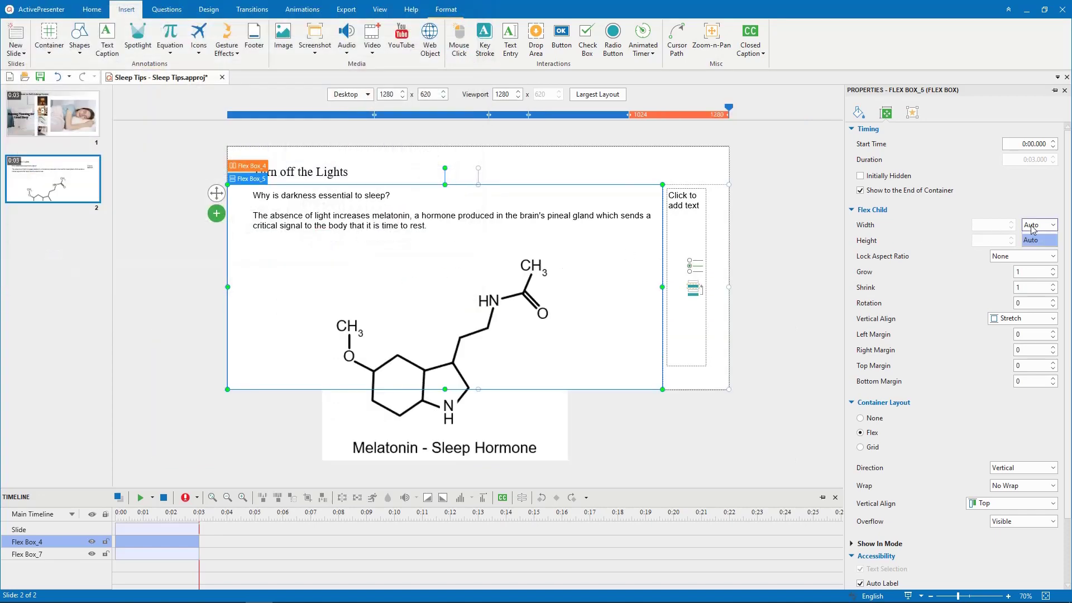
left_click(1033, 247)
double_click(984, 225)
type("50")
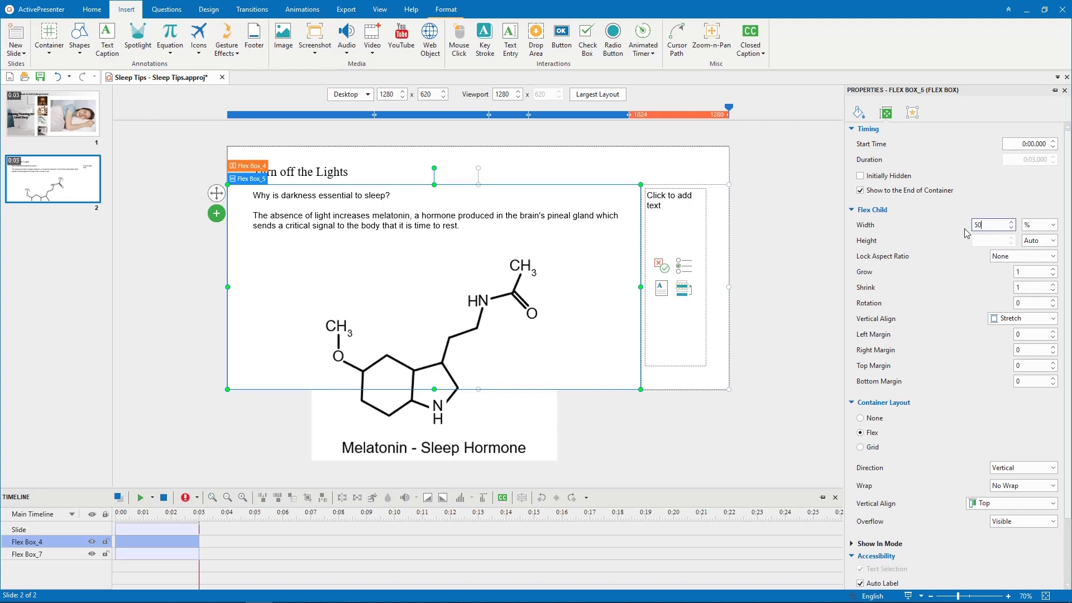
key("Return")
left_click(1034, 272)
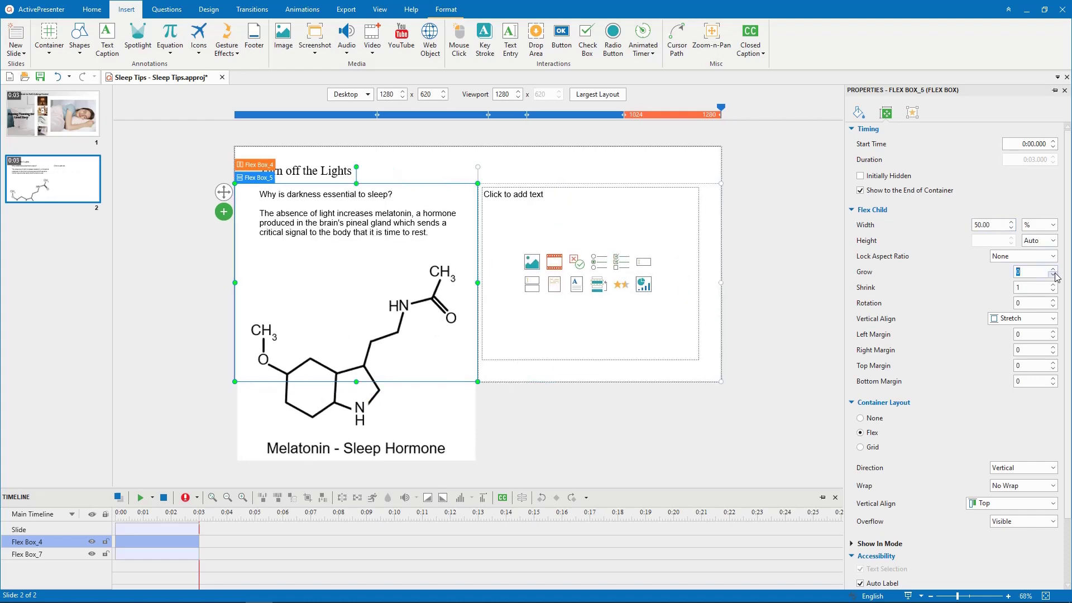
- Insert the eliminate all light video at 80% width, with its aspect ratio locked to height
left_click(558, 269)
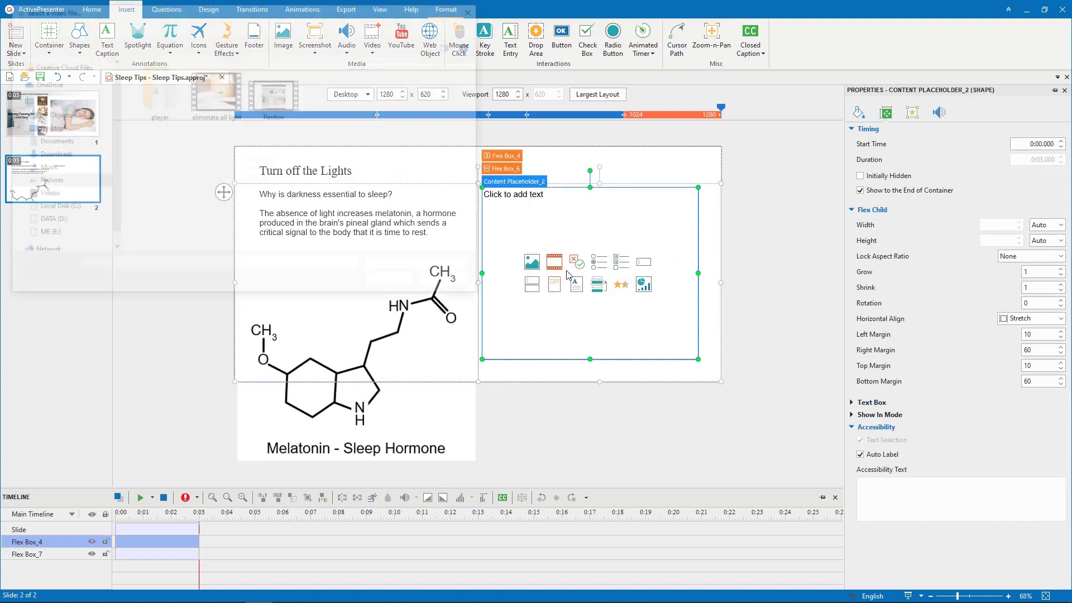
left_click(219, 94)
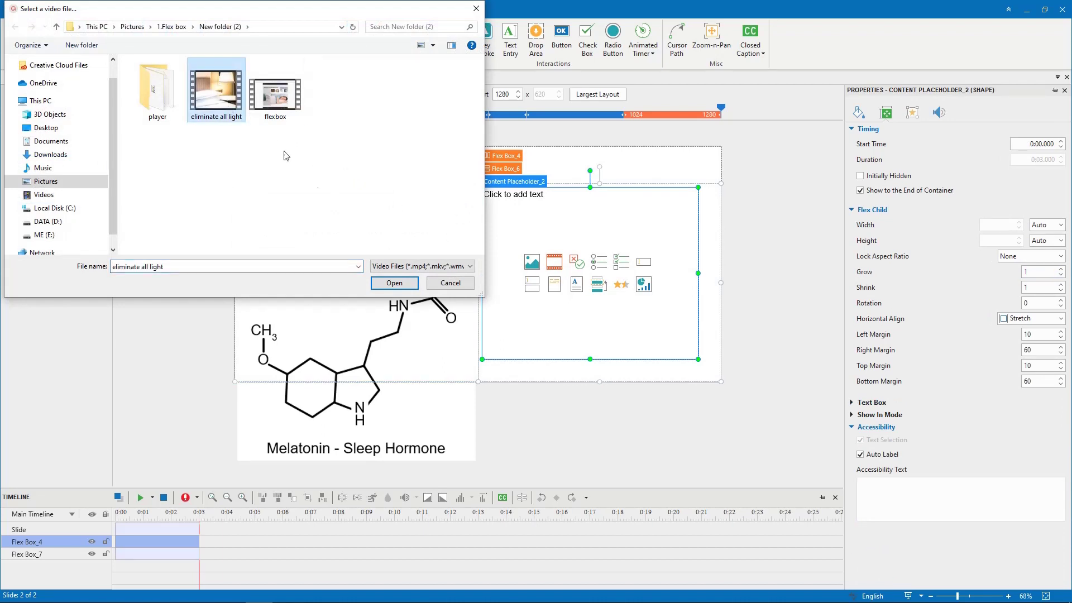
left_click(407, 282)
left_click(1030, 285)
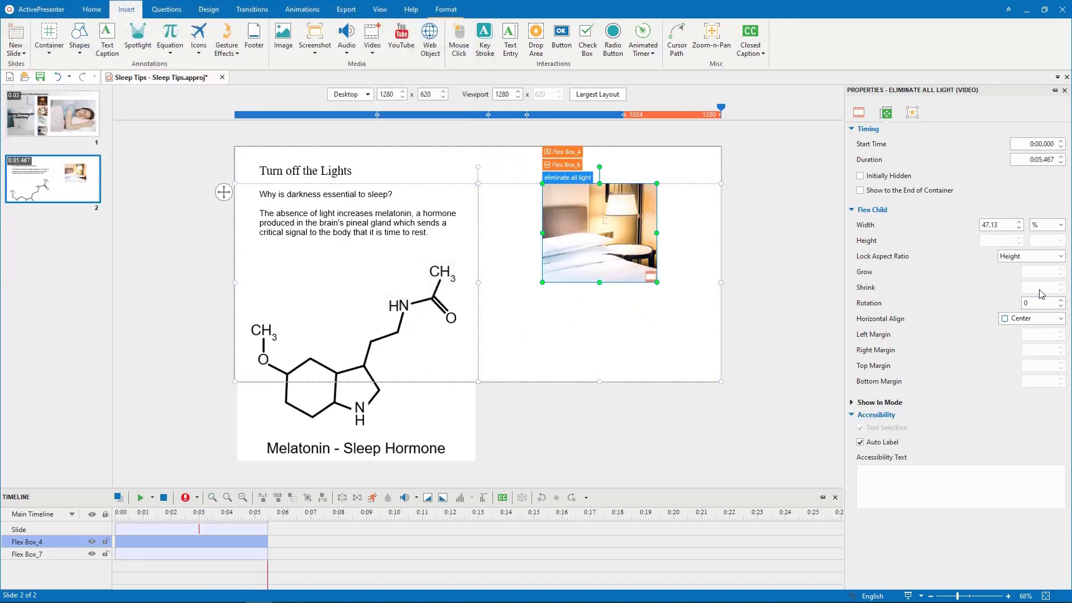
double_click(997, 224)
type("80")
key("Return")
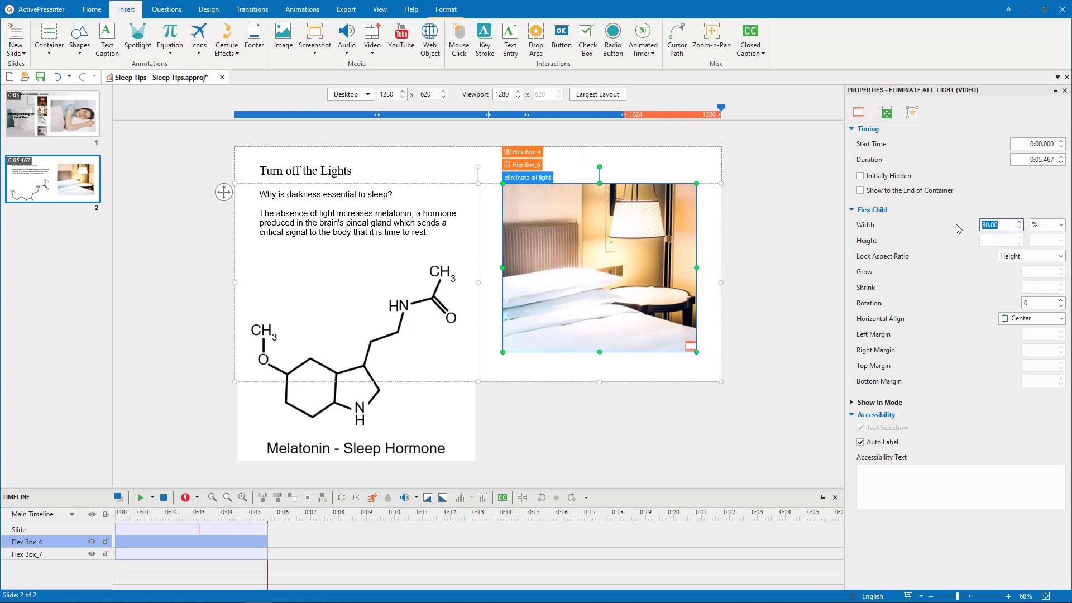
- Set Flex Box_6 Vertical Align to Middle to centre the video
left_click(528, 166)
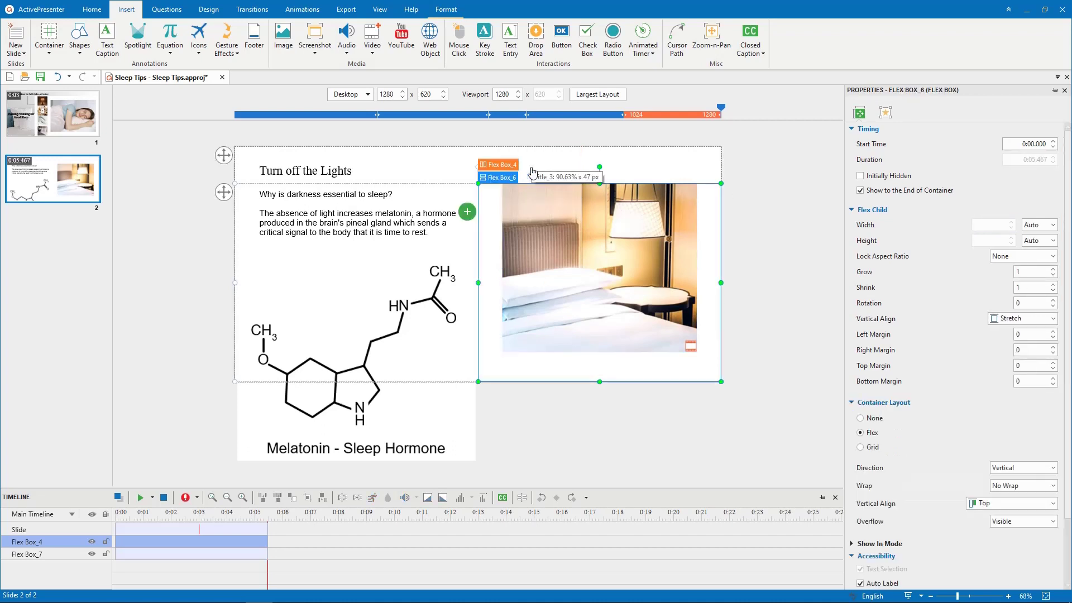
left_click(994, 503)
left_click(1005, 529)
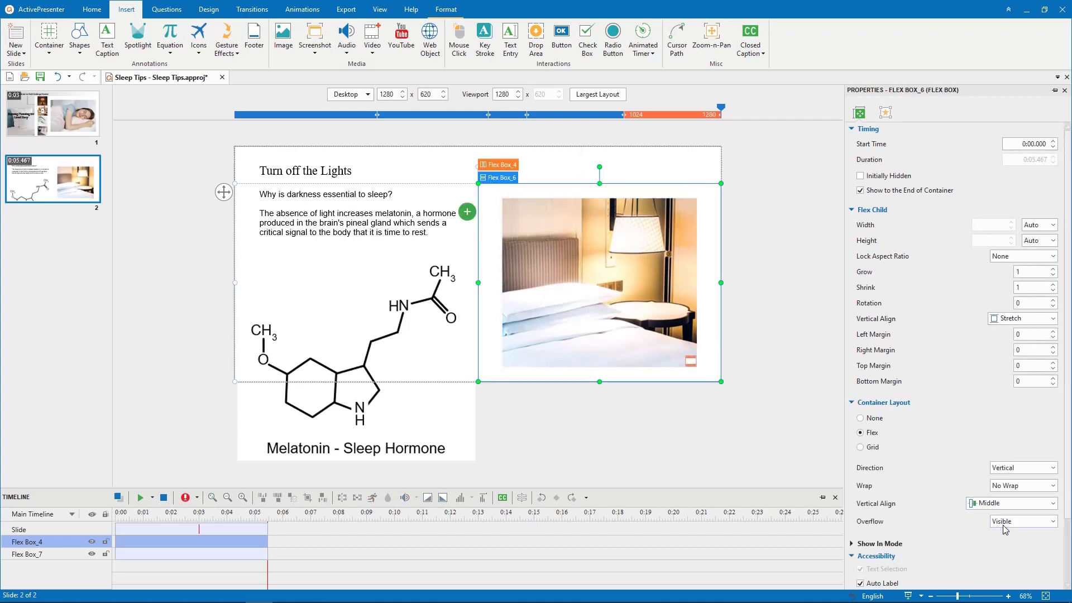
left_click(417, 345)
- Resize the melatonin image to 53% width, with its aspect ratio locked to height
left_click(1027, 313)
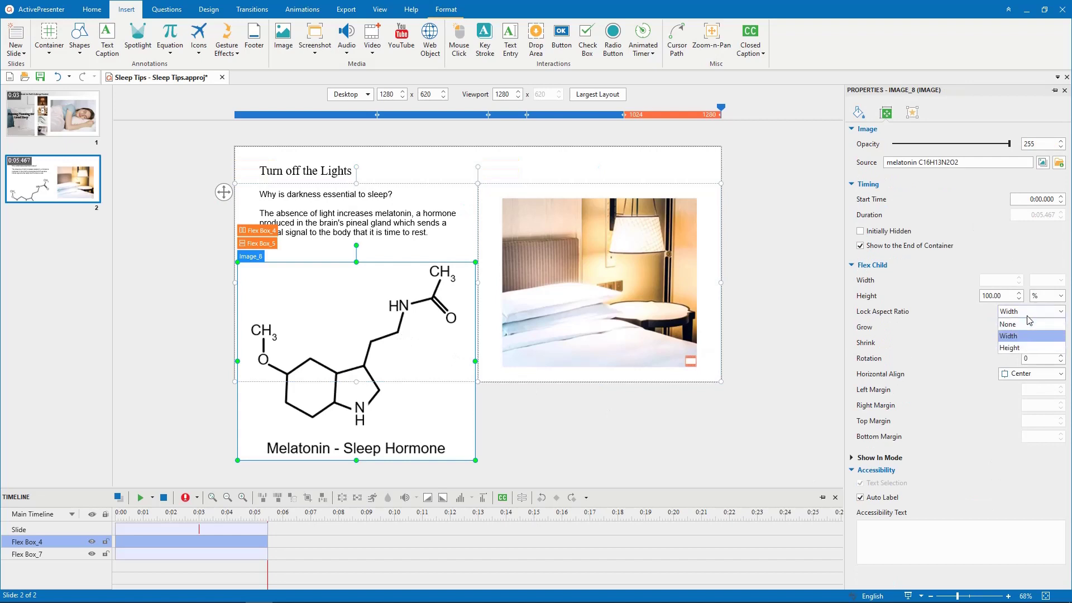
left_click(1029, 353)
double_click(996, 280)
type("53")
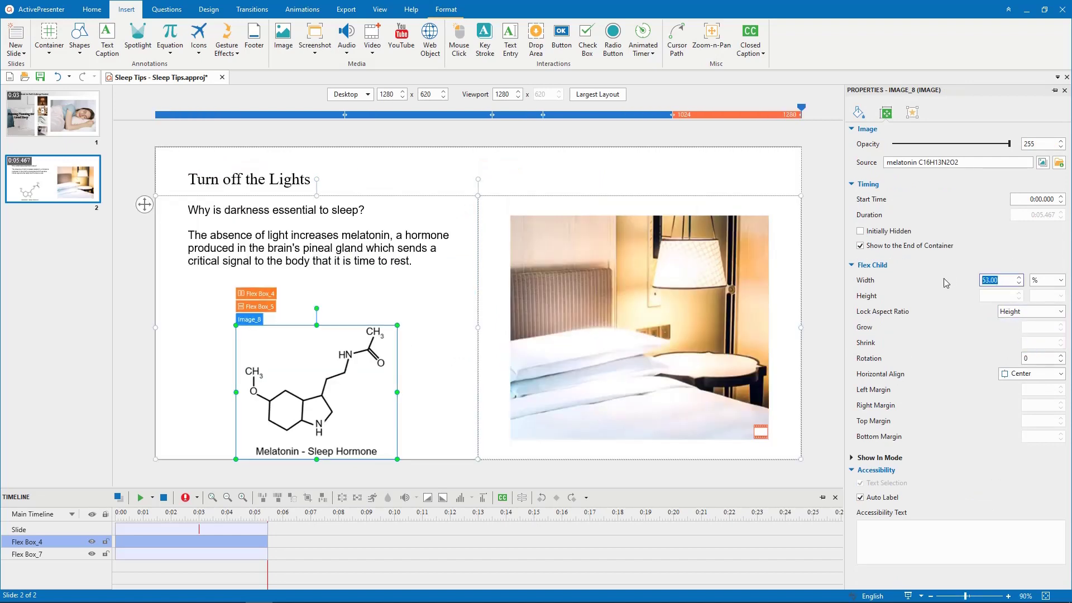
key("Return")
- Give the explanation text box Grow 0 and Bottom Margin 10
left_click(357, 246)
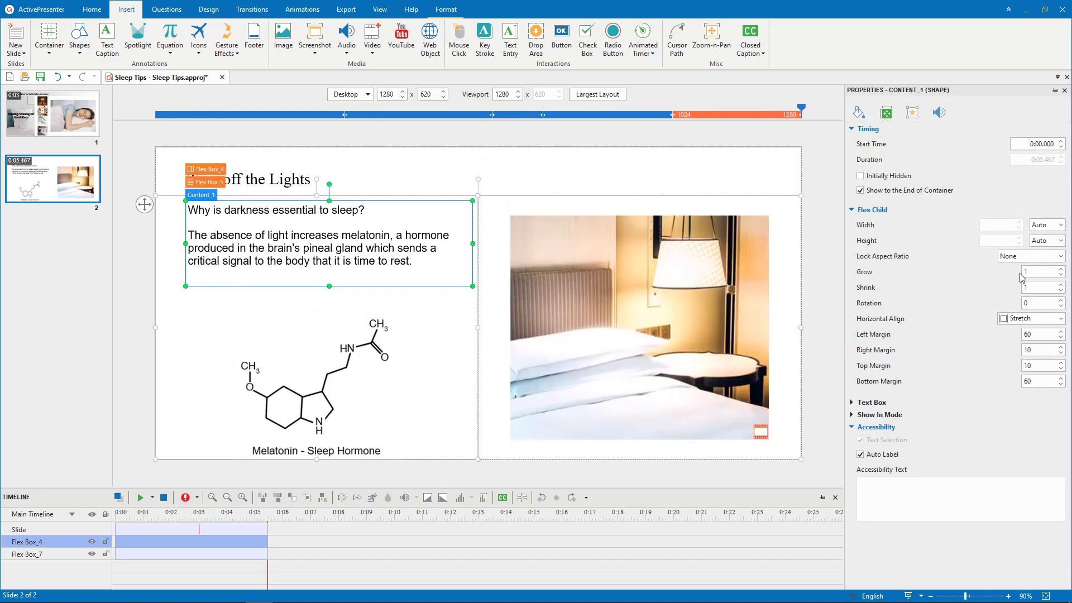
left_click(1060, 270)
double_click(1039, 381)
type("10")
key("Return")
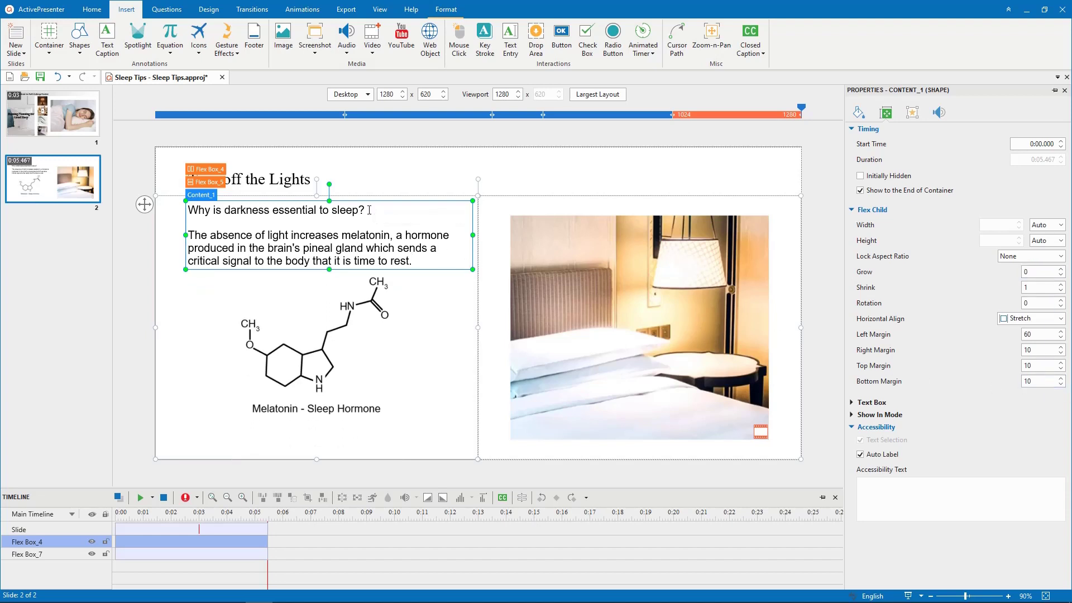
- Bold the question heading and justify the explanation paragraph
left_click_drag(365, 211, 188, 210)
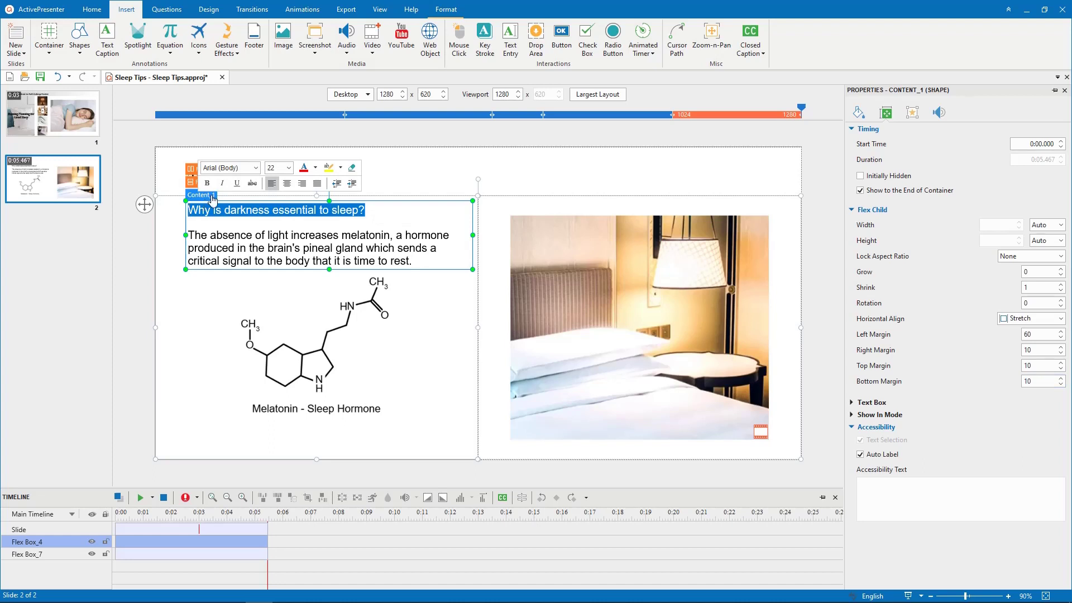
key("ctrl+b")
left_click(286, 244)
key("ctrl+a")
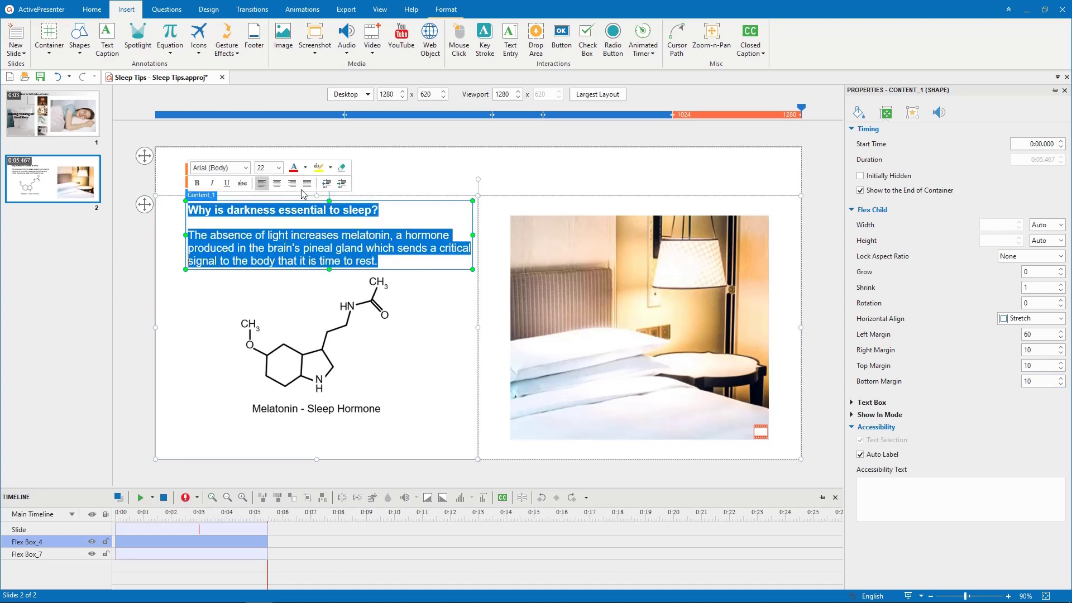
left_click(307, 182)
- Enlarge the 'Turn off the Lights' title to 44 pt font size
left_click(251, 191)
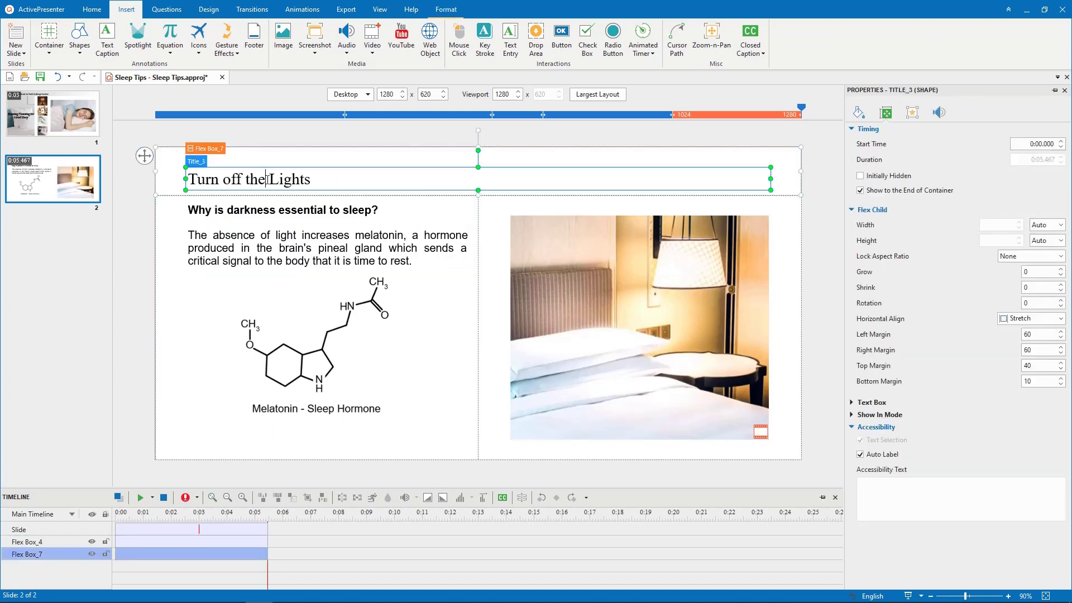
key("ctrl+a")
scroll(261, 134, "up", 2)
left_click(372, 134)
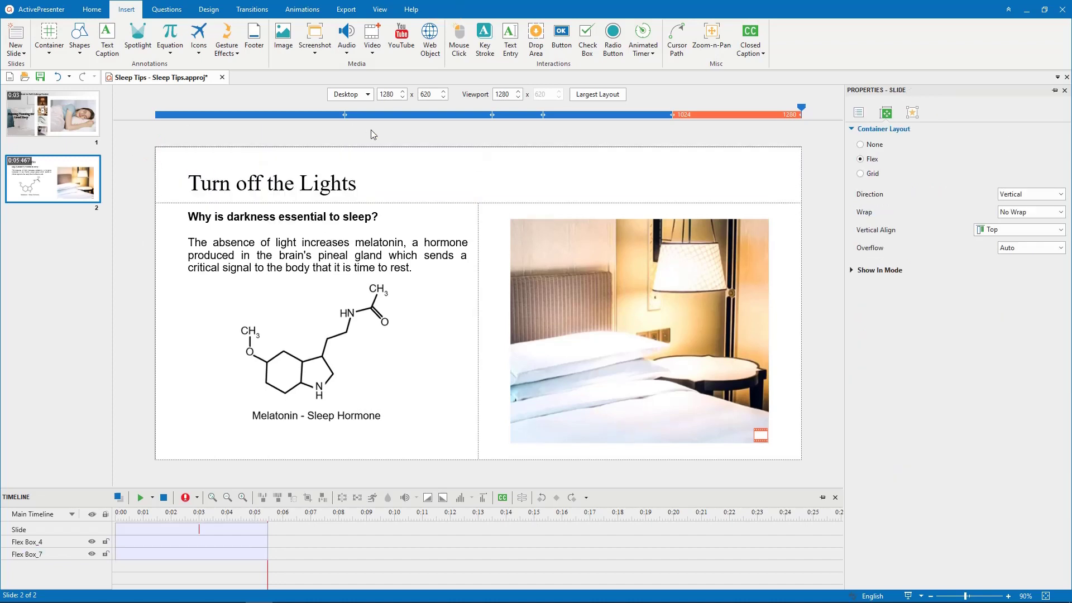